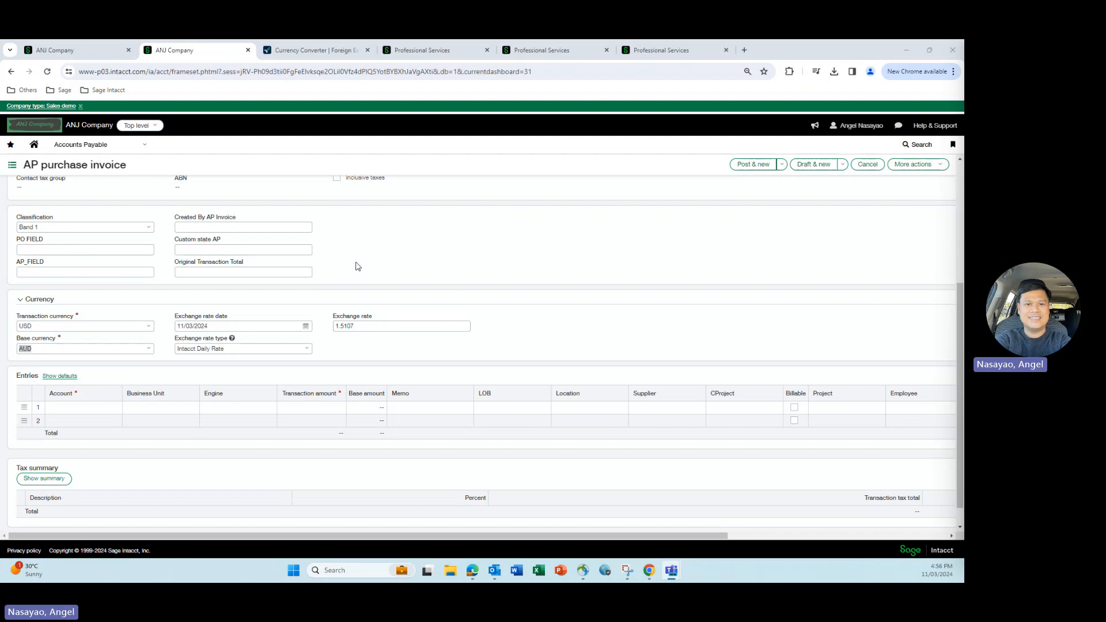
# - Review the OANDA currency converter and the AP purchase invoice's transaction currency, base currency and exchange rate date
pyautogui.click(321, 51)
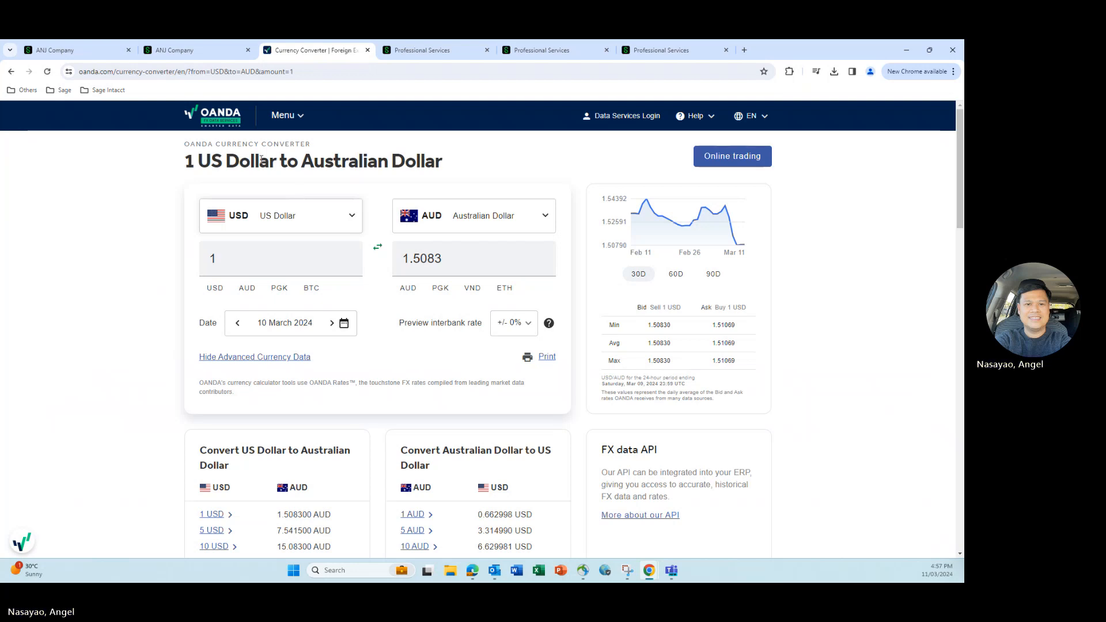
pyautogui.click(60, 52)
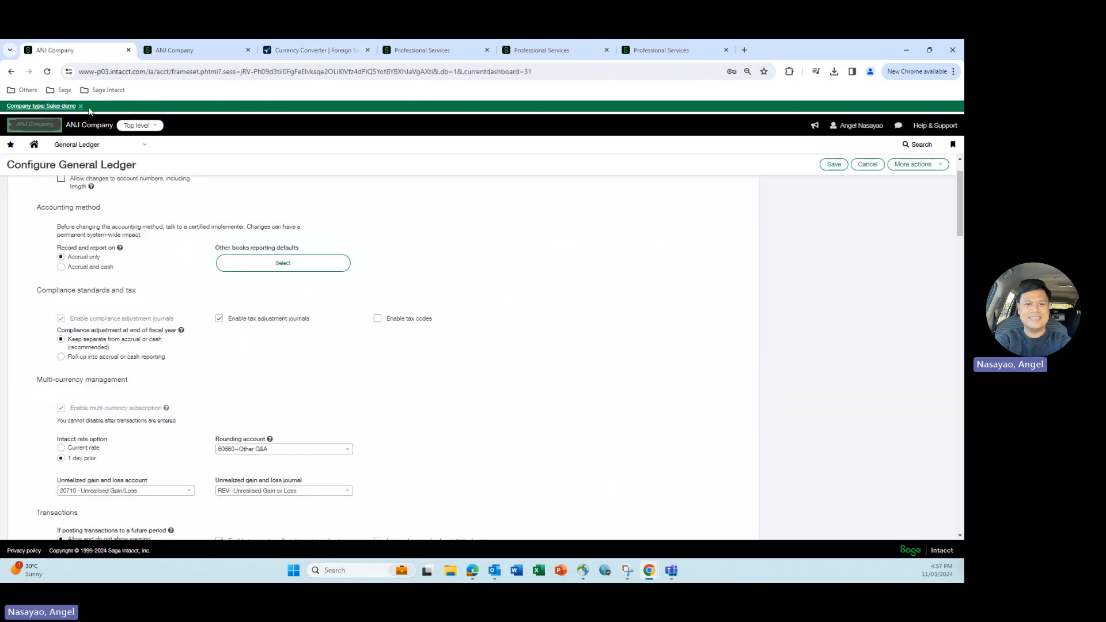
pyautogui.click(180, 52)
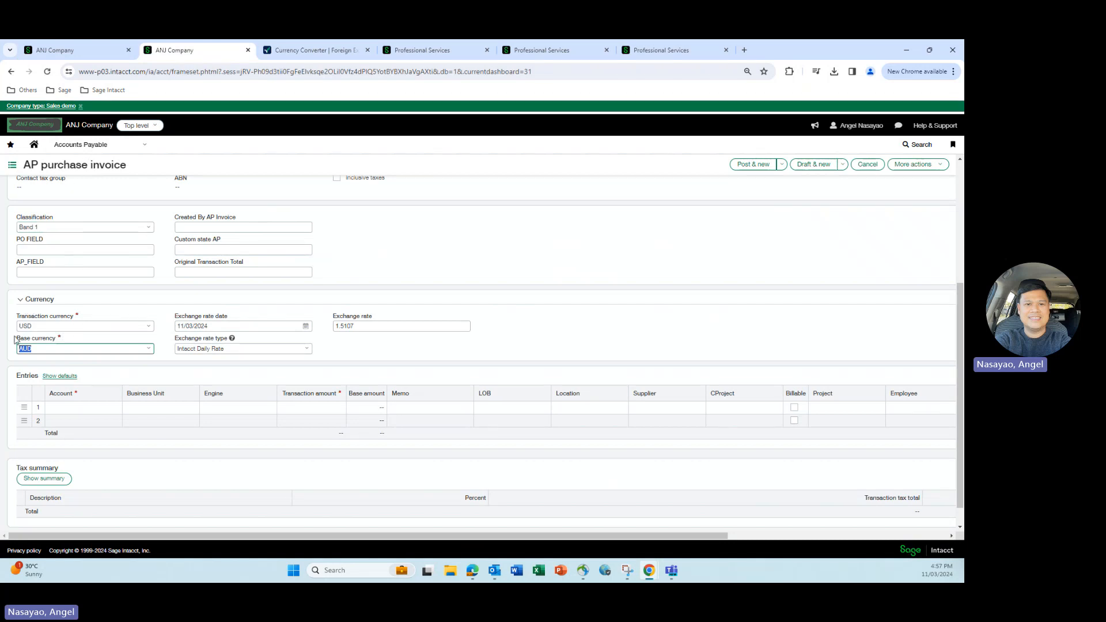
pyautogui.click(36, 327)
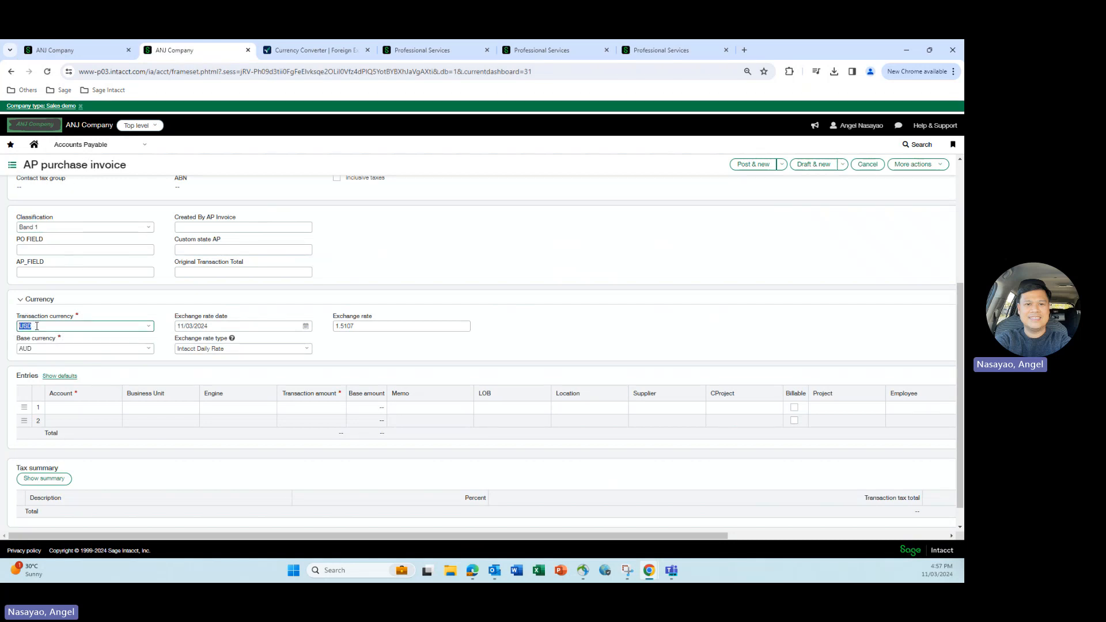
pyautogui.click(64, 350)
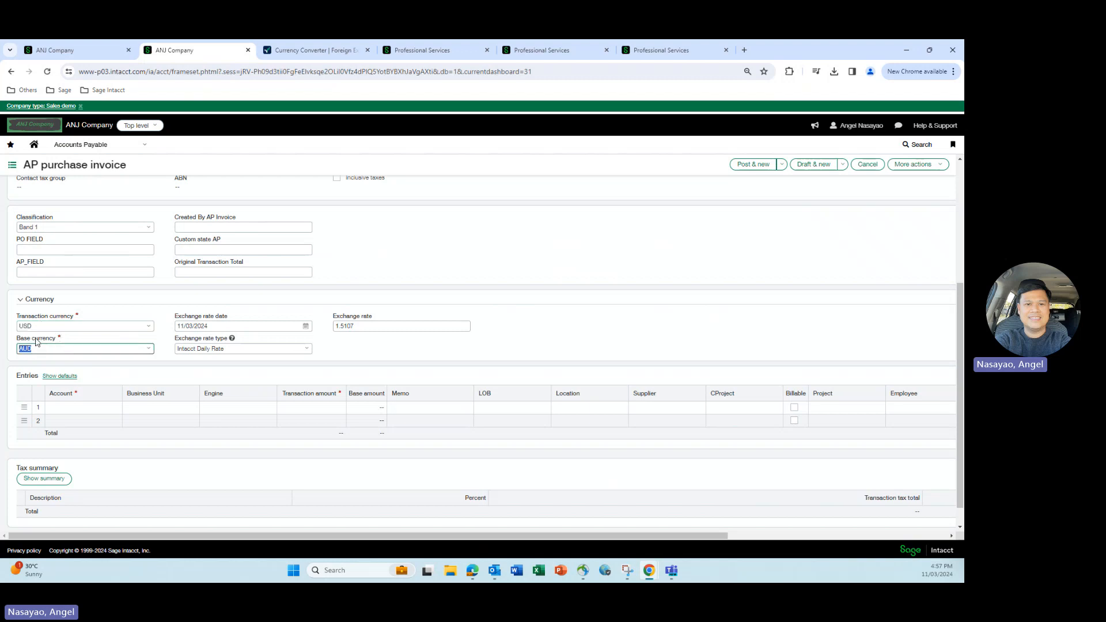
pyautogui.click(261, 311)
pyautogui.click(192, 326)
# - Check the Intacct rate option under Multi-currency management in the General Ledger configuration
pyautogui.click(77, 51)
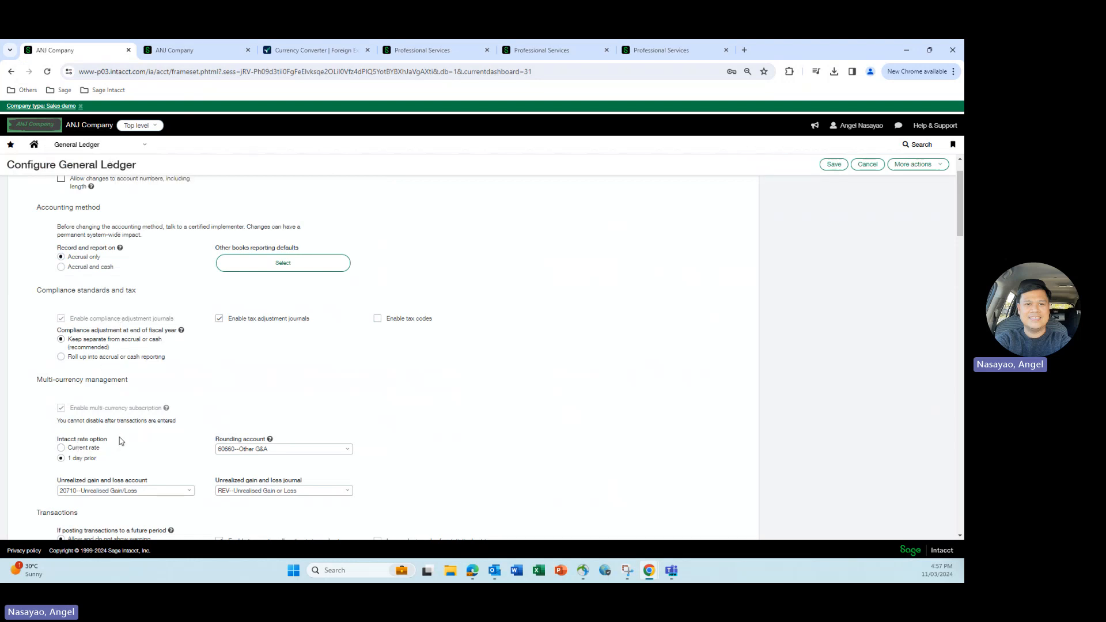
pyautogui.scroll(-1, 121, 440)
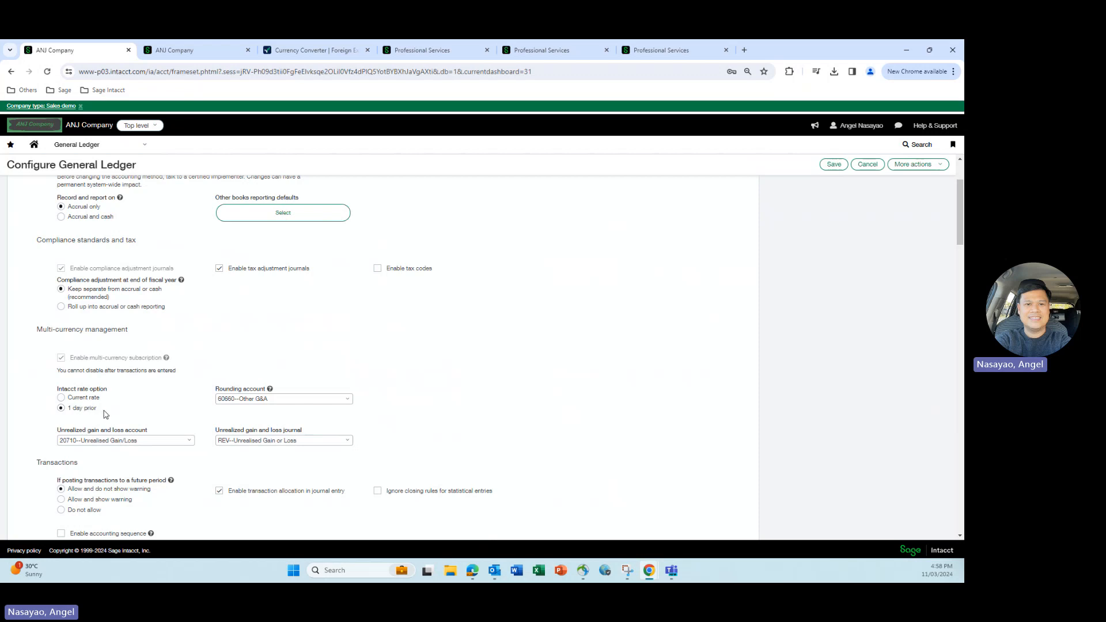
pyautogui.moveTo(103, 413); pyautogui.dragTo(67, 413)
# - Check the invoice's transaction currency, and look up OANDA's average USD to AUD ask rate for 10 March 2024
pyautogui.click(198, 52)
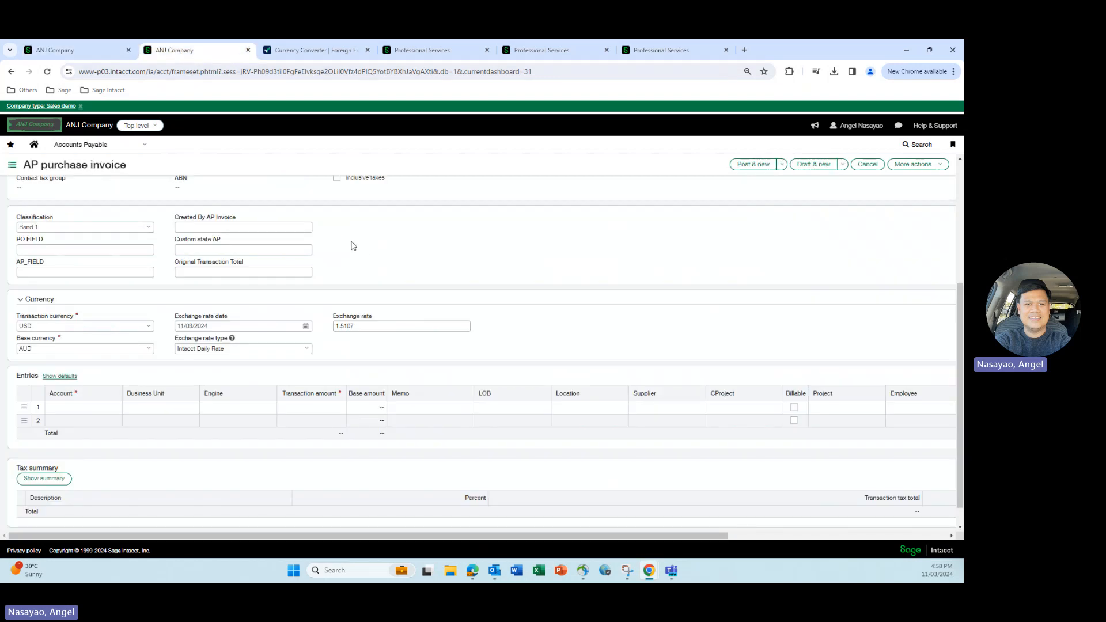
pyautogui.click(27, 326)
pyautogui.click(314, 50)
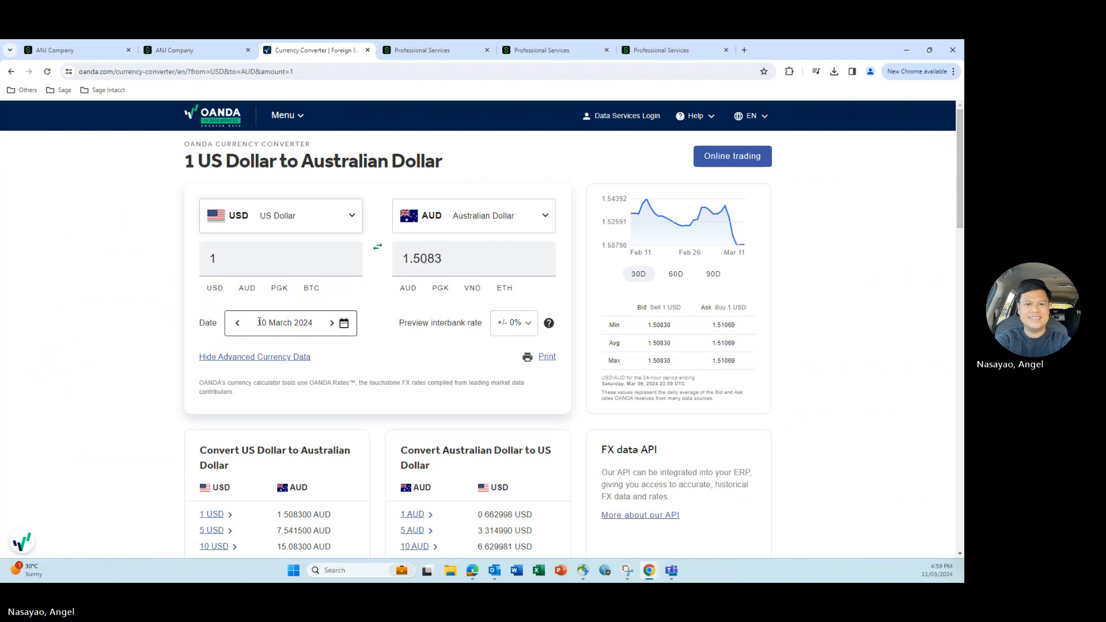
pyautogui.click(344, 324)
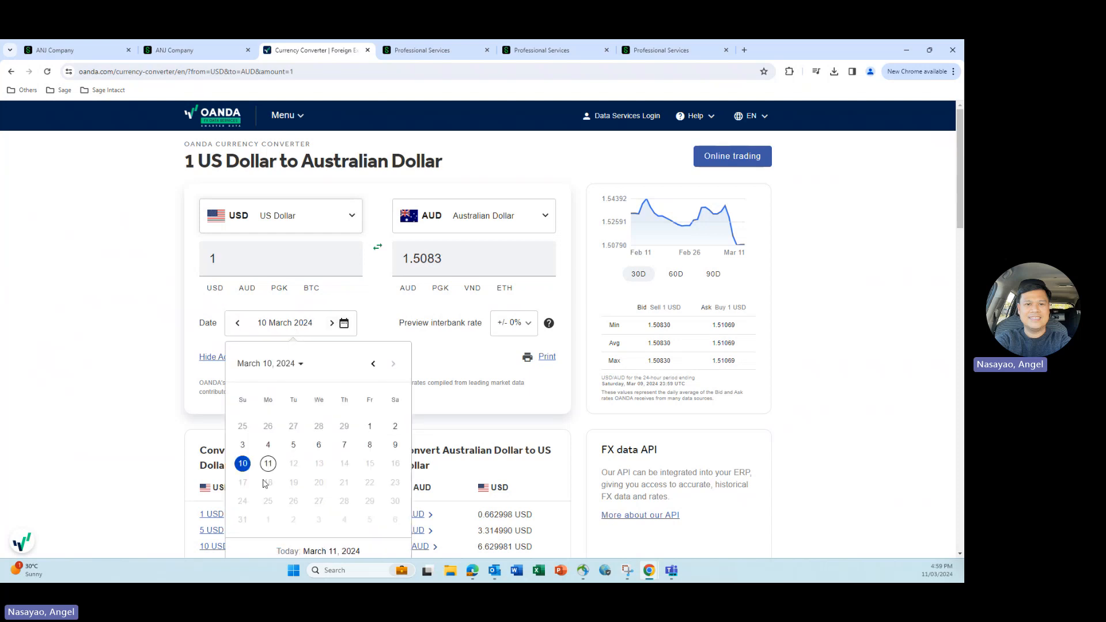
pyautogui.click(243, 465)
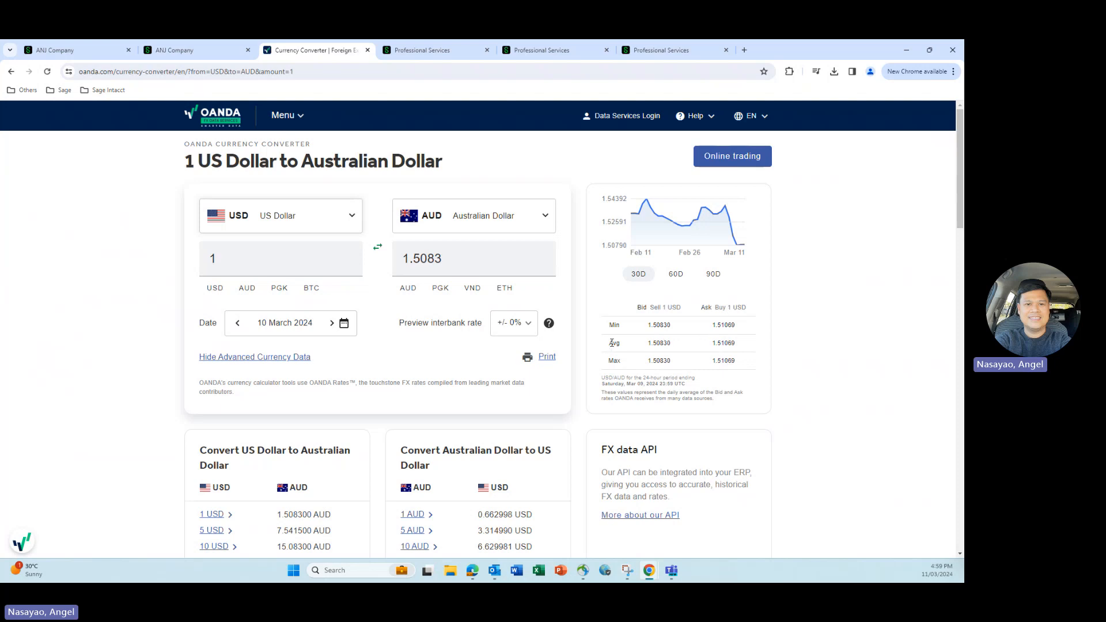
pyautogui.moveTo(610, 344); pyautogui.dragTo(711, 343)
pyautogui.click(749, 341)
# - Compare the exchange rate on the AP purchase invoice with OANDA's average USD to AUD ask rate
pyautogui.click(179, 51)
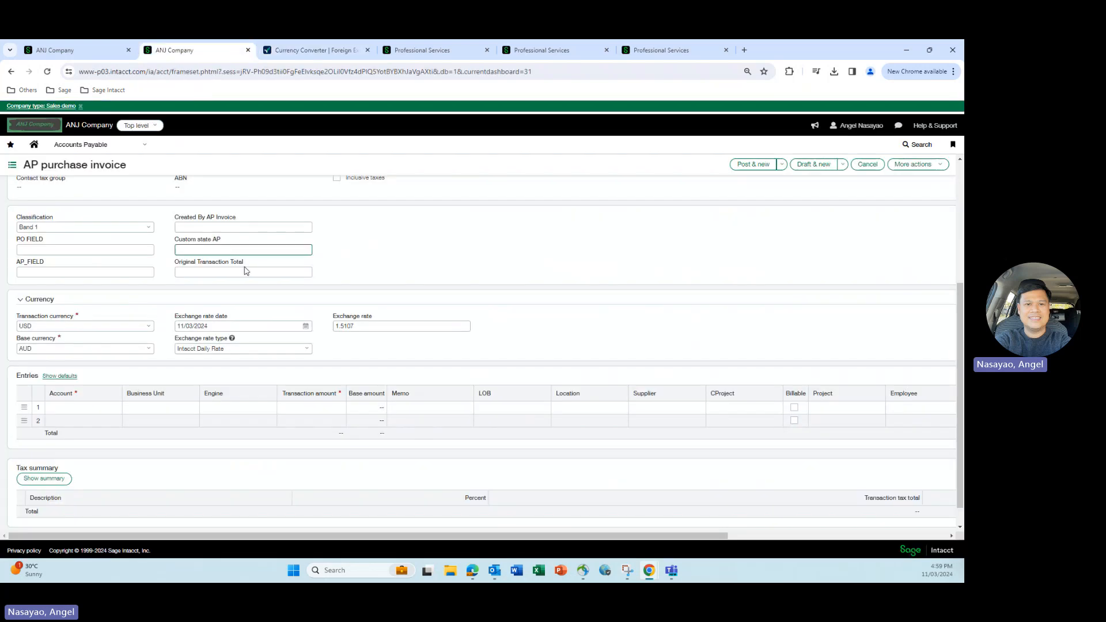
pyautogui.click(355, 325)
pyautogui.click(342, 332)
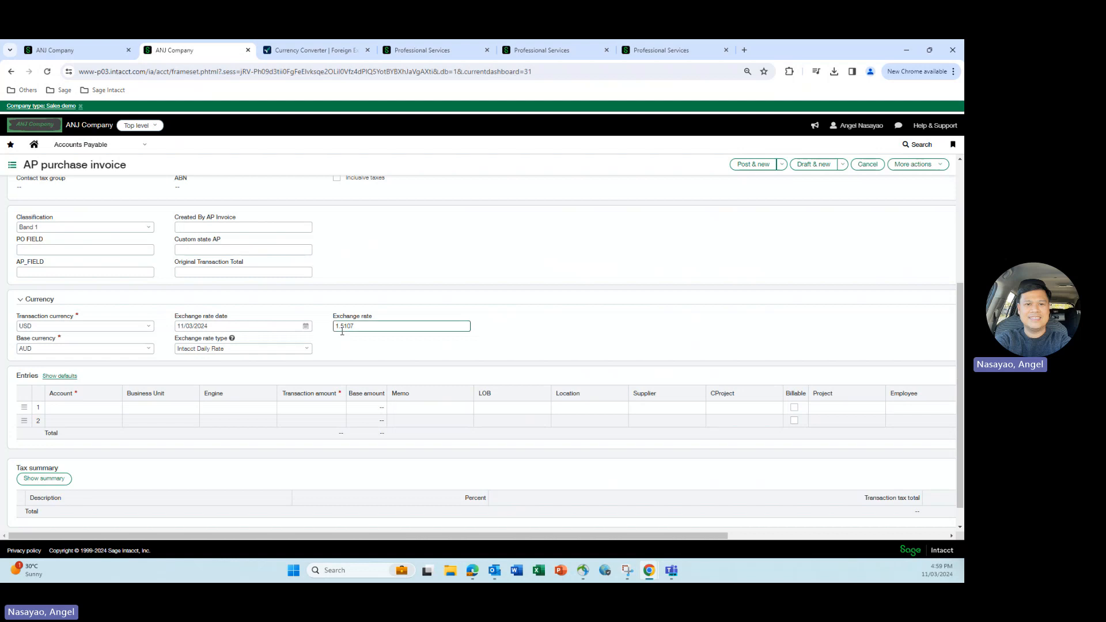
pyautogui.click(311, 50)
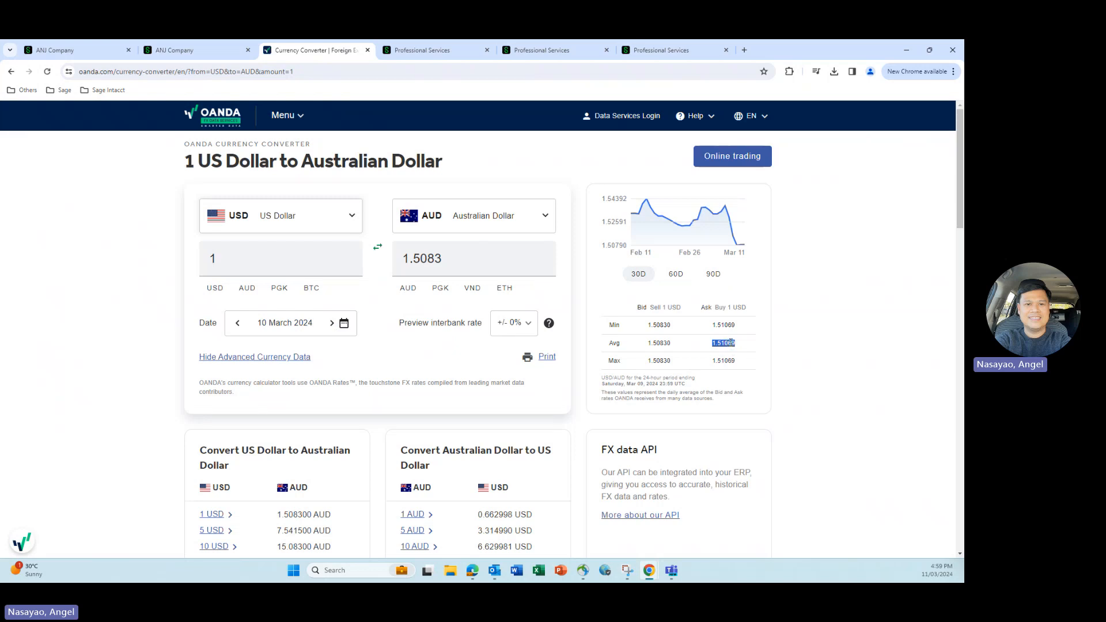
# - Set the transaction currency on the AP purchase invoice to EUR
pyautogui.click(176, 50)
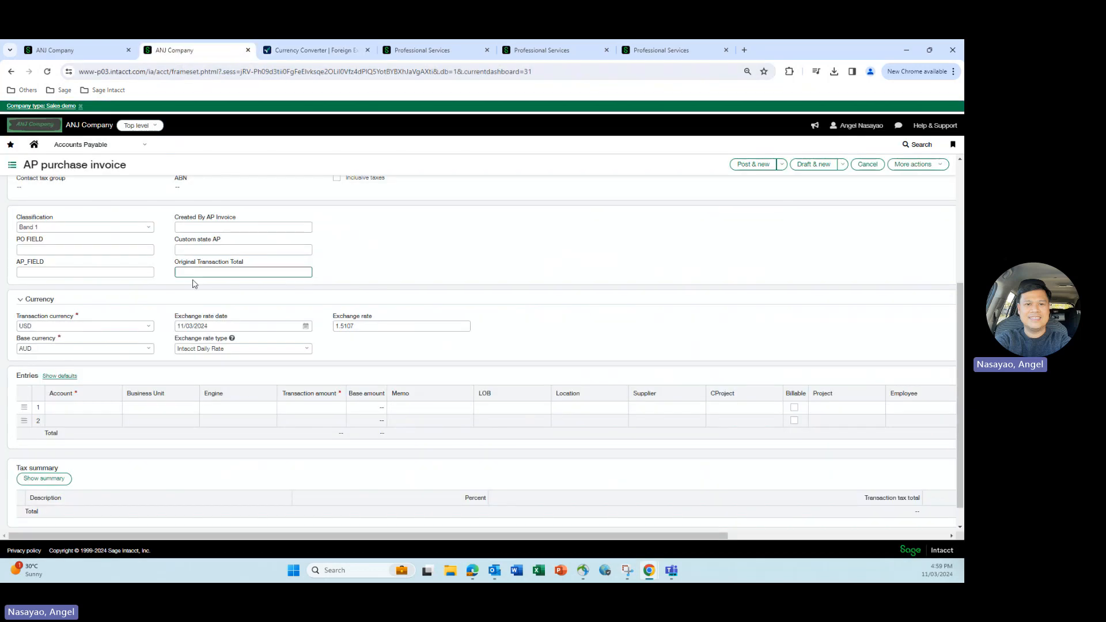
pyautogui.click(148, 331)
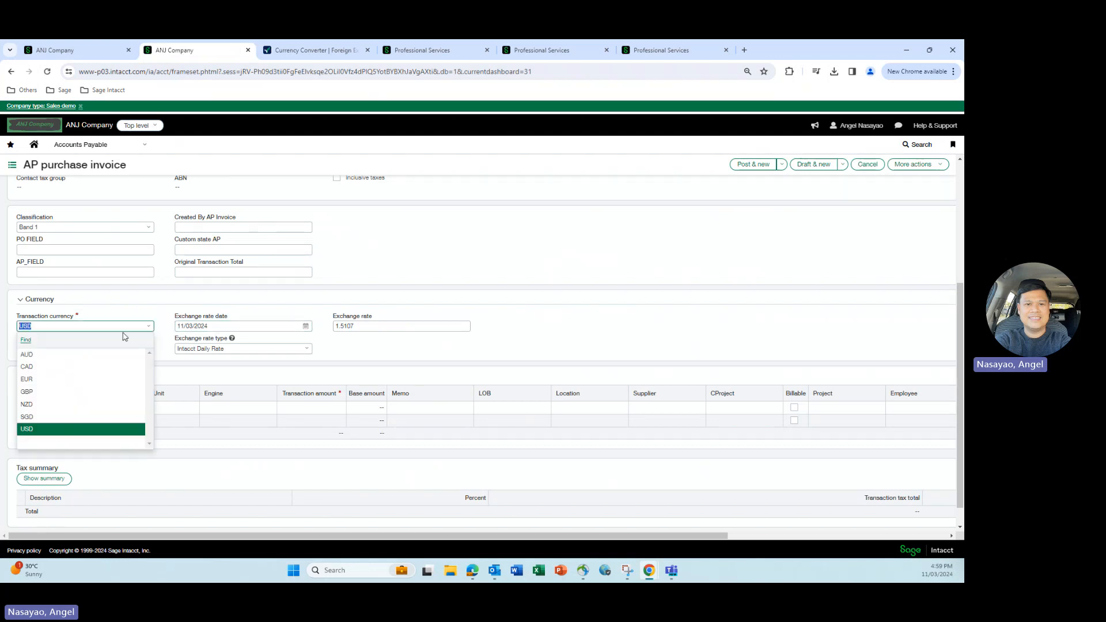
pyautogui.click(80, 380)
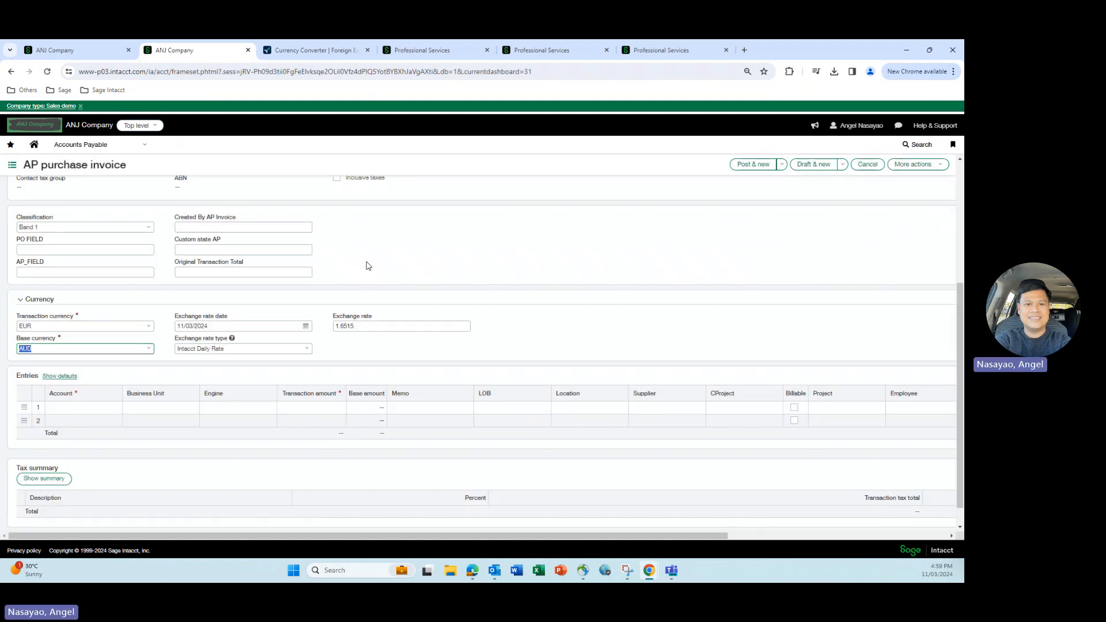
# - Change the source currency in the OANDA converter to EUR (Euro), keeping AUD as the target currency
pyautogui.click(314, 51)
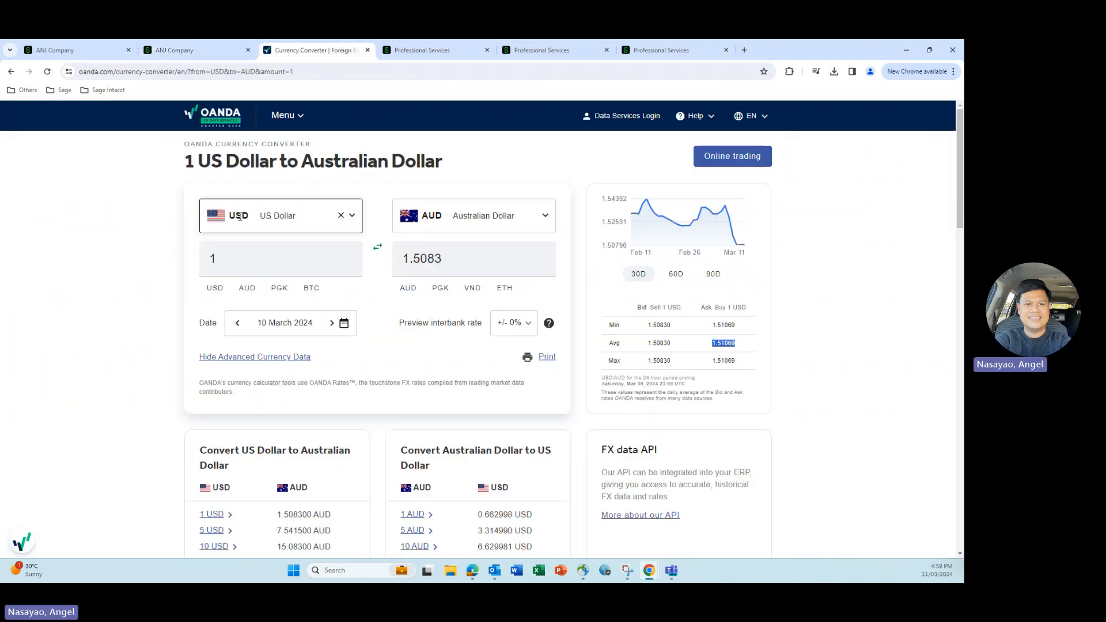
pyautogui.click(253, 221)
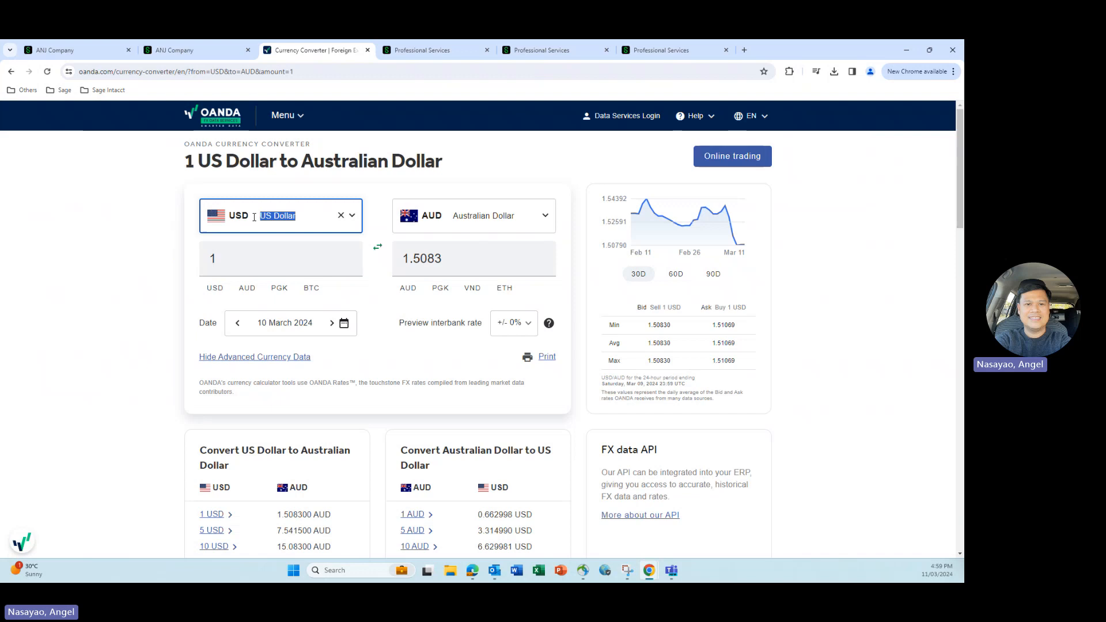
pyautogui.click(340, 217)
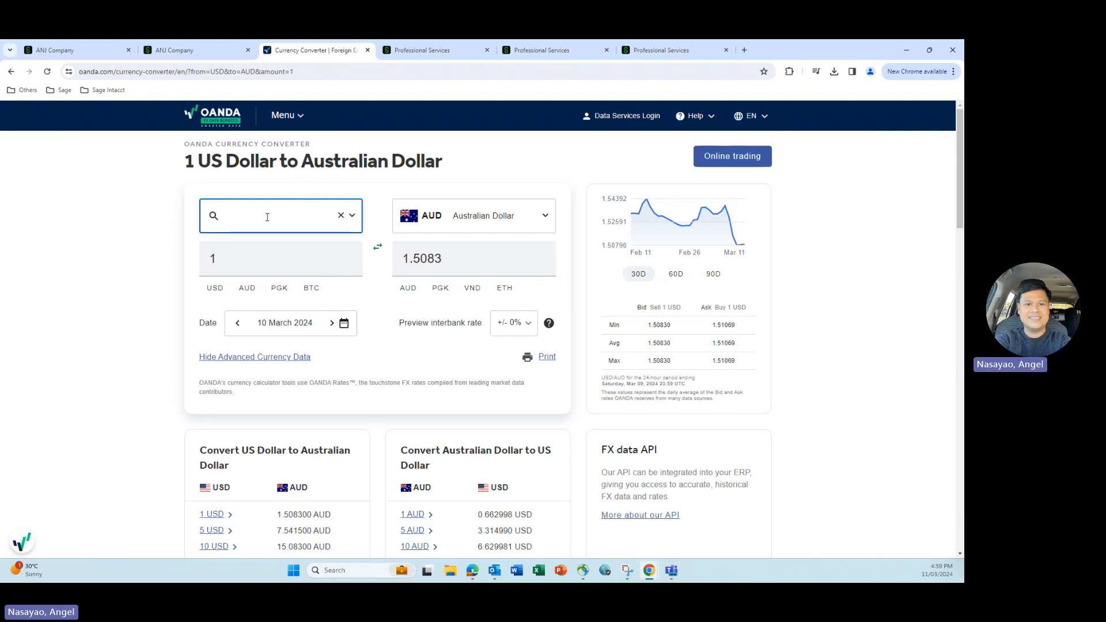
pyautogui.write('eur')
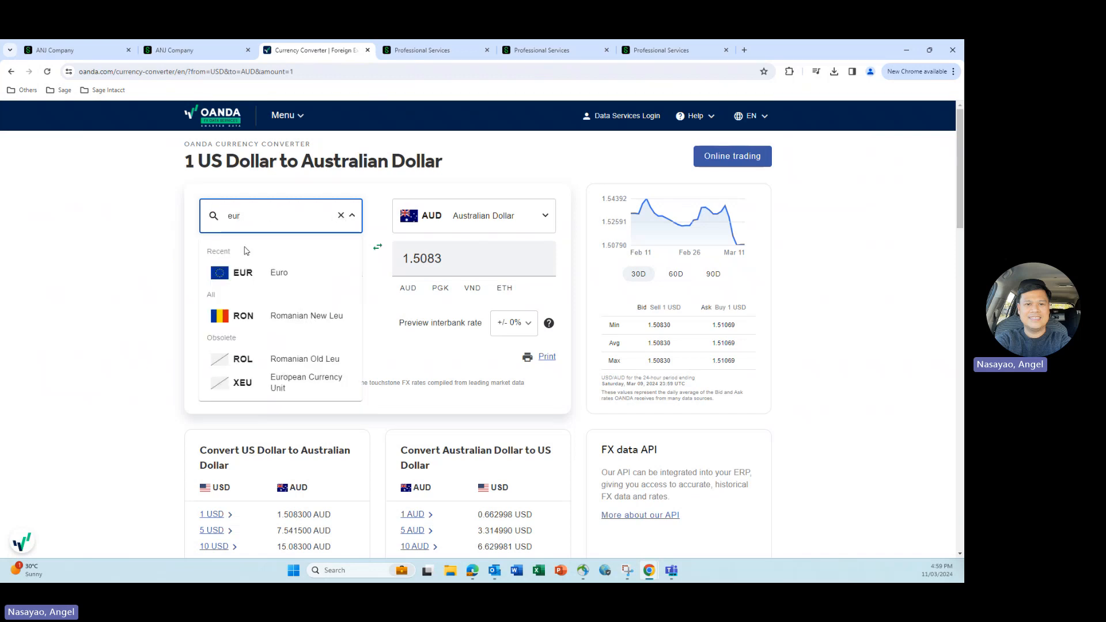
pyautogui.click(245, 273)
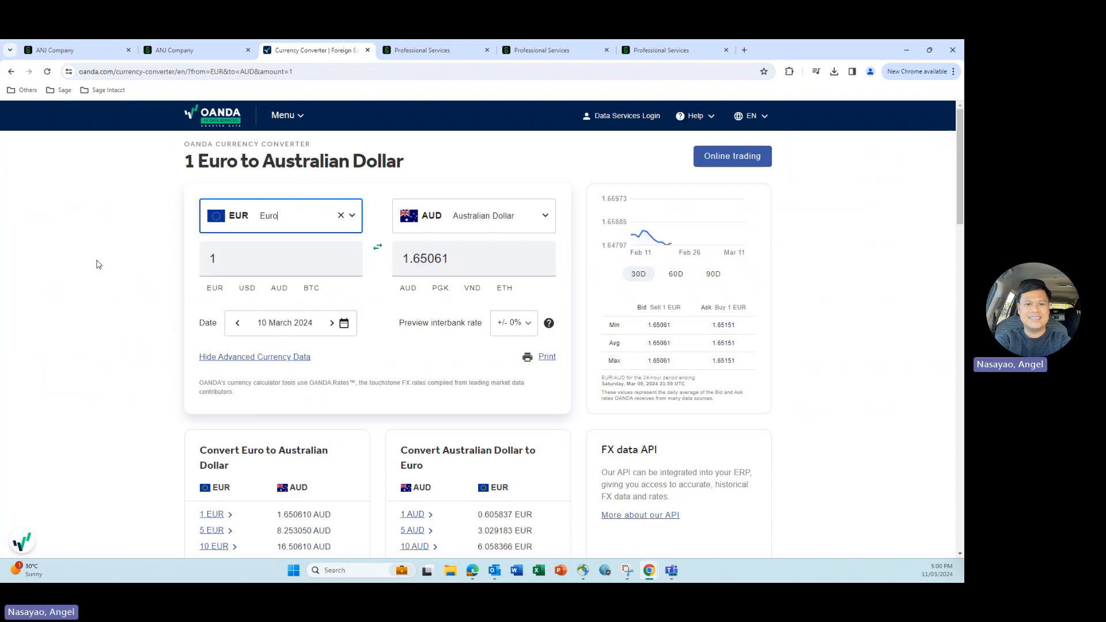
pyautogui.click(100, 265)
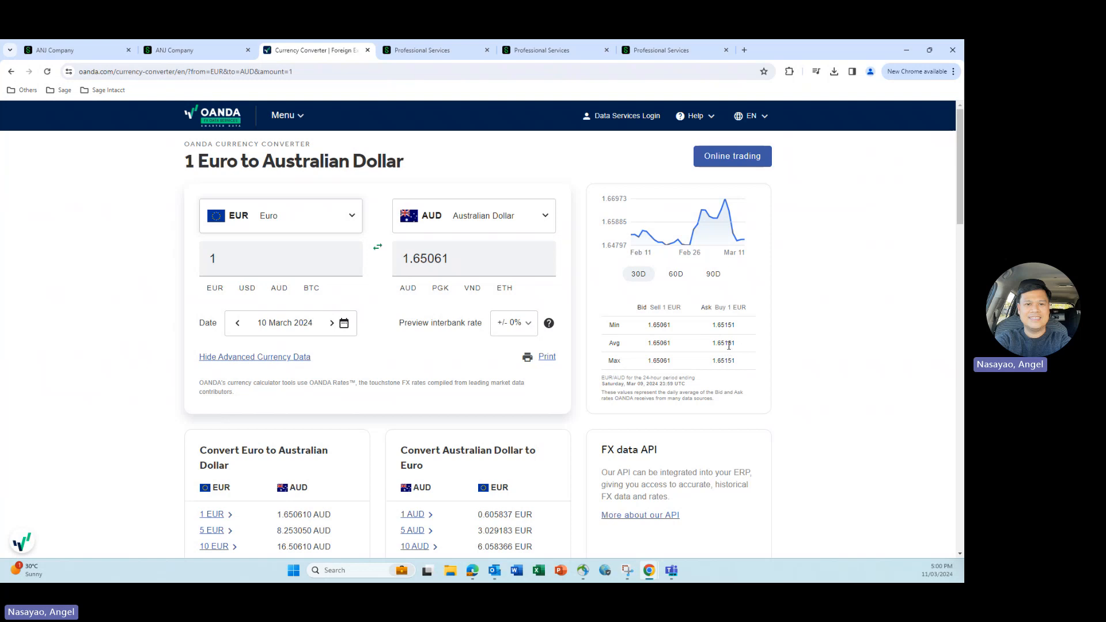
# - Compare the invoice's EUR exchange rate with OANDA's average EUR to AUD ask rate
pyautogui.click(192, 48)
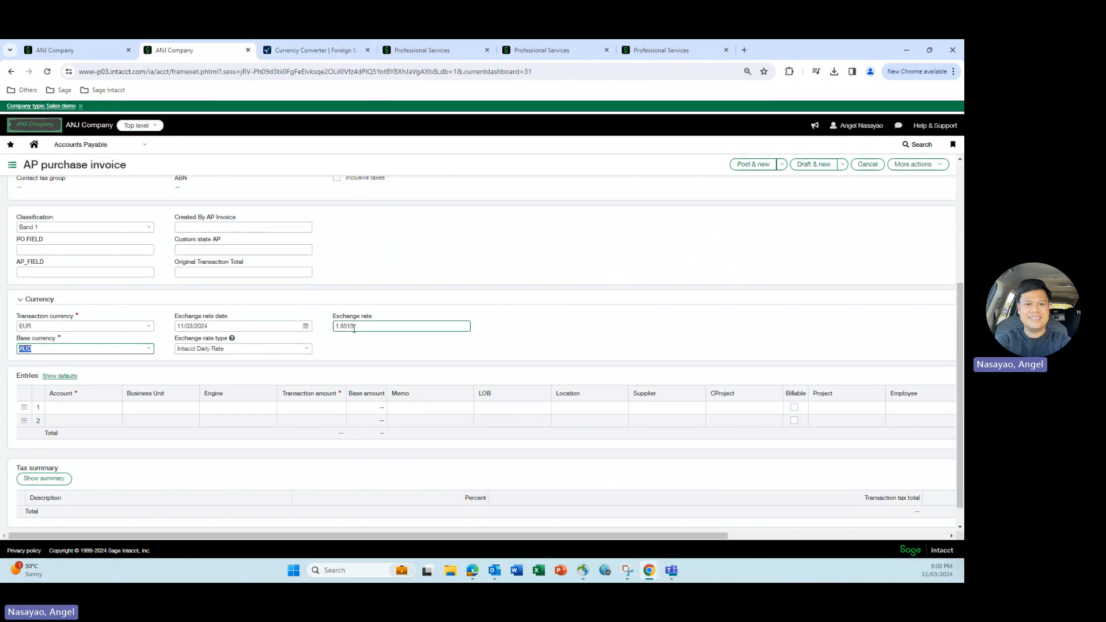
pyautogui.moveTo(342, 325); pyautogui.dragTo(352, 326)
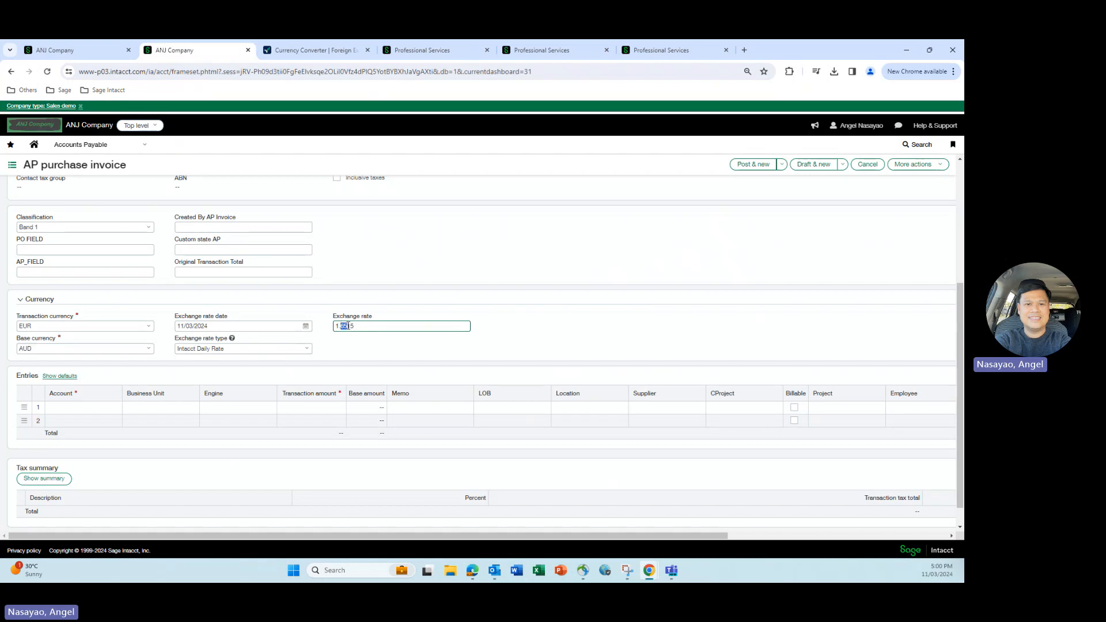
pyautogui.click(292, 50)
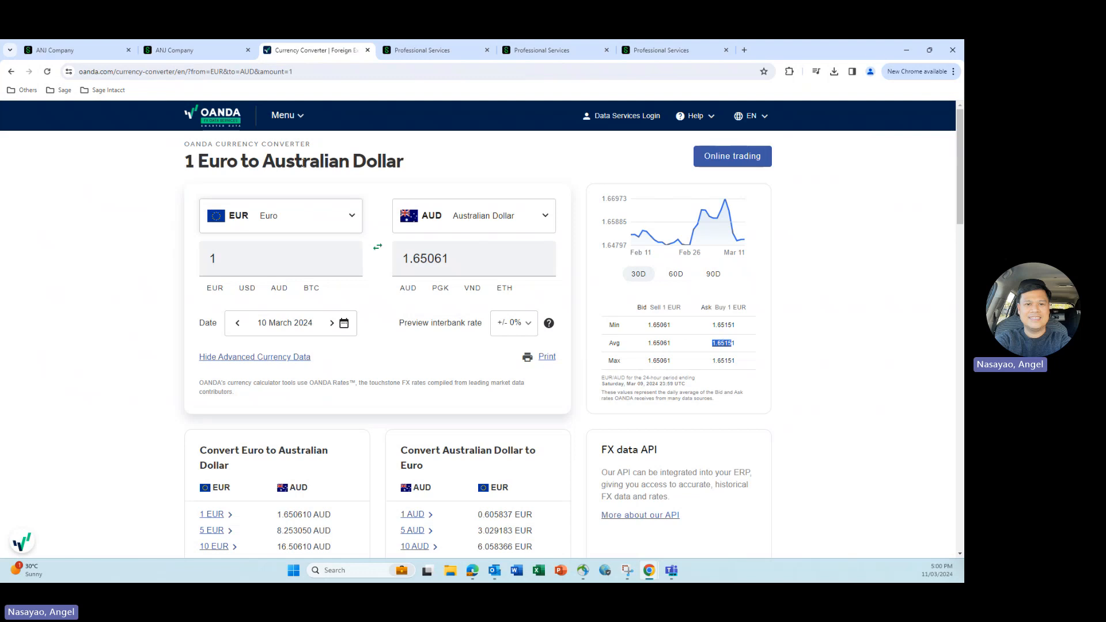
# - Set the invoice's exchange rate date to 06/03/2024 and recheck the Intacct rate option in the General Ledger configuration
pyautogui.click(186, 52)
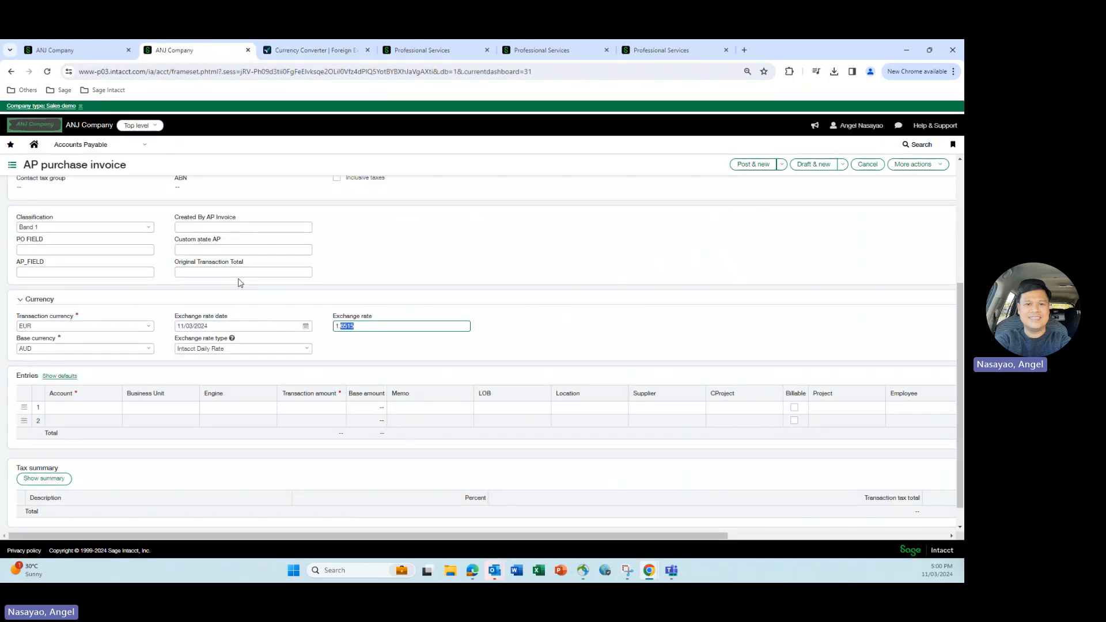
pyautogui.click(306, 327)
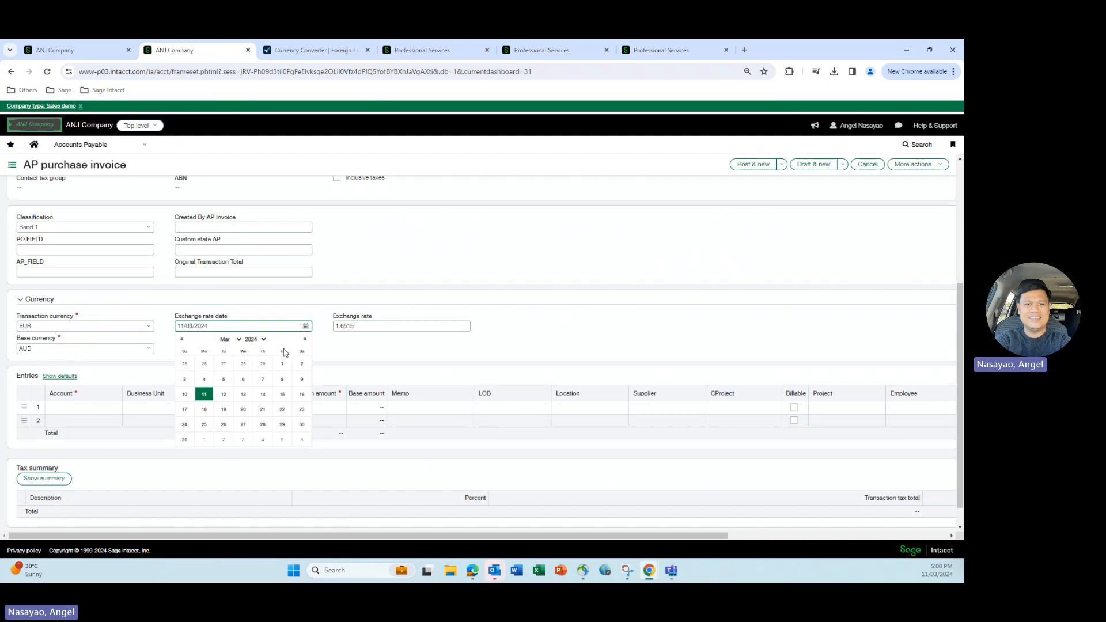
pyautogui.click(244, 379)
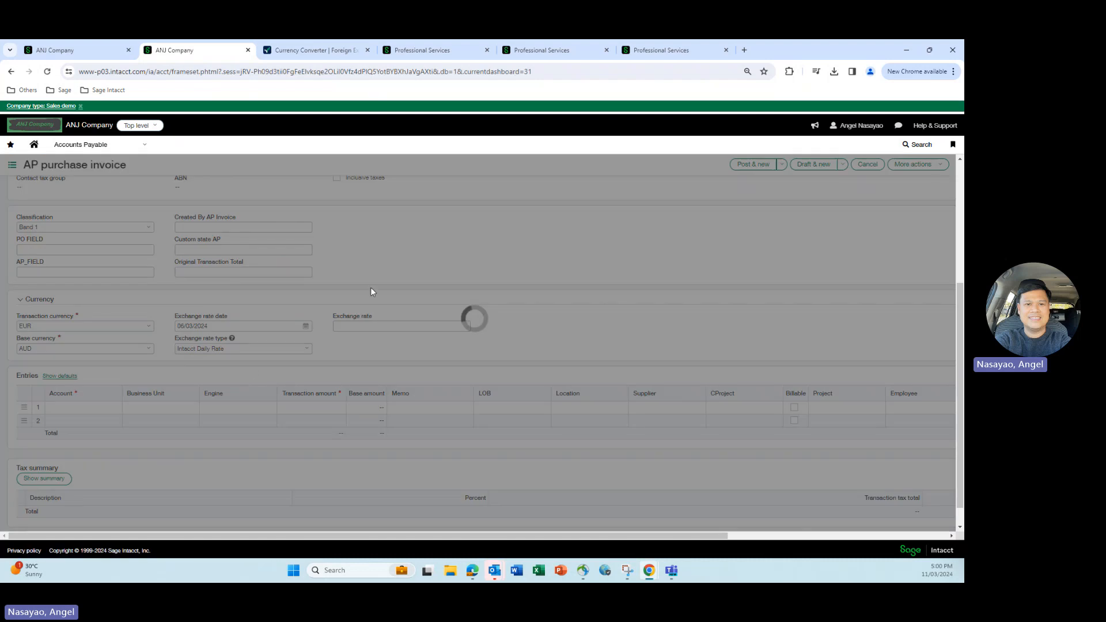
pyautogui.click(66, 50)
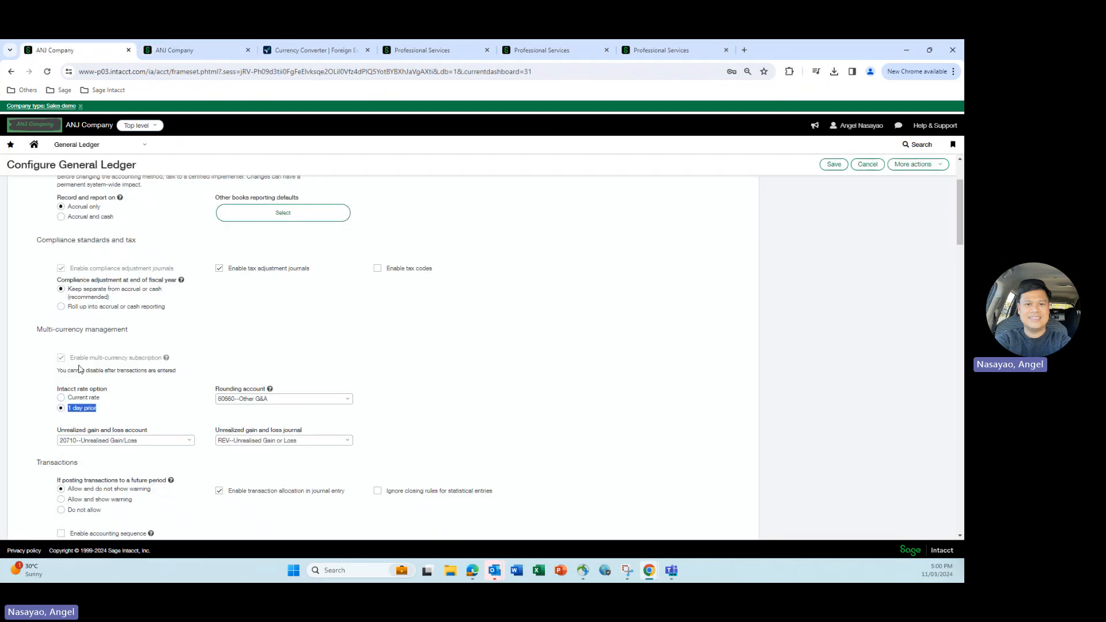
pyautogui.click(206, 47)
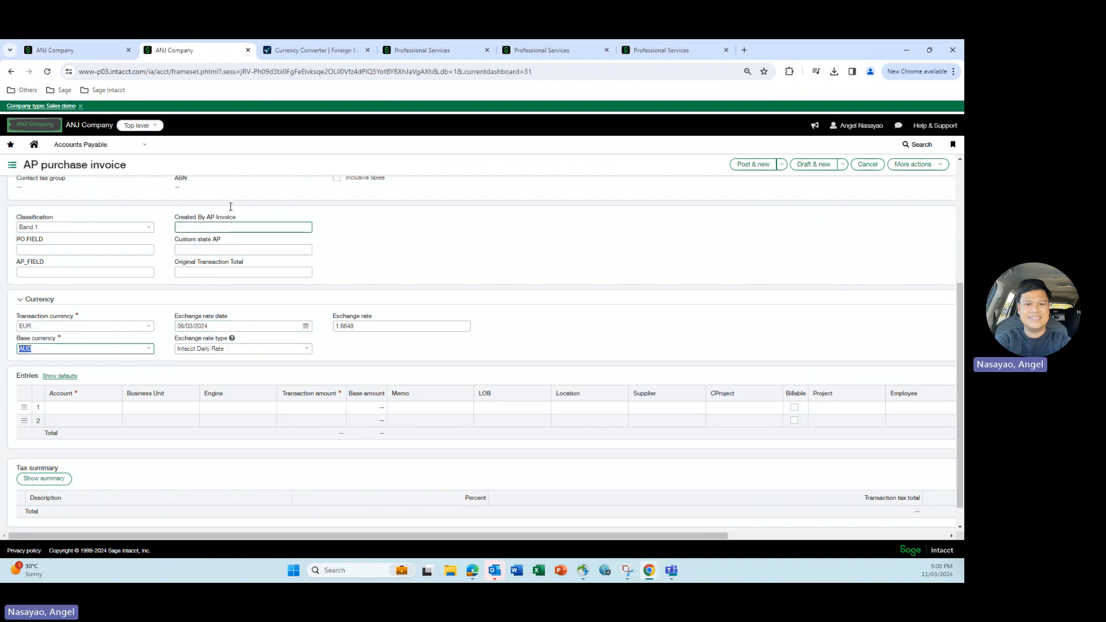
# - Set the OANDA converter's date to 5 March 2024 and compare its average ask rate with the invoice's exchange rate
pyautogui.click(309, 56)
pyautogui.click(343, 324)
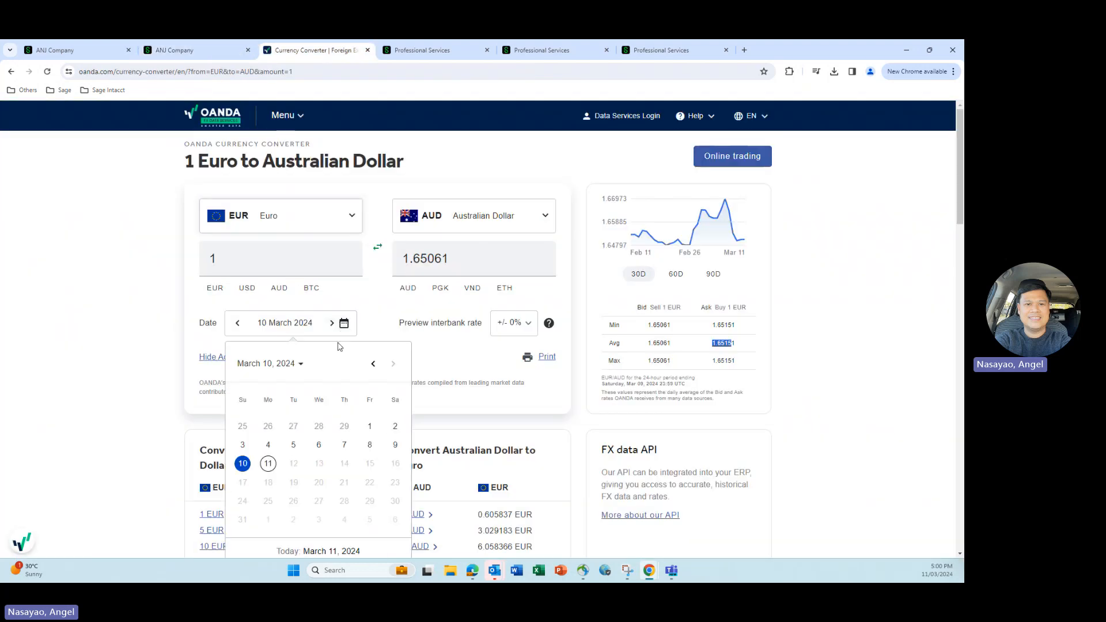
pyautogui.click(294, 445)
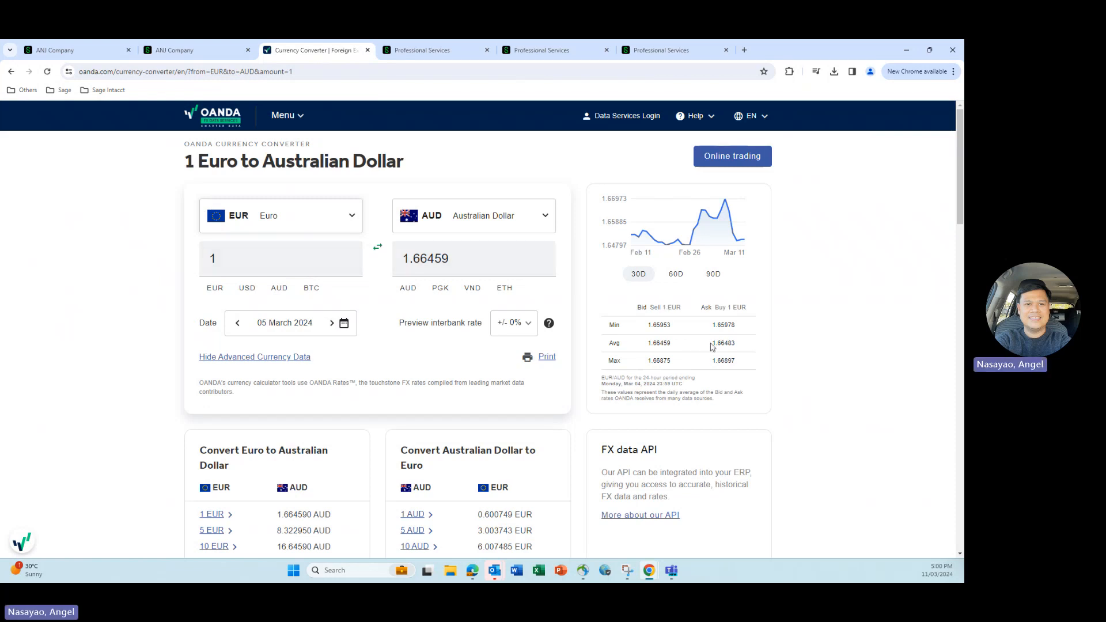
pyautogui.click(194, 52)
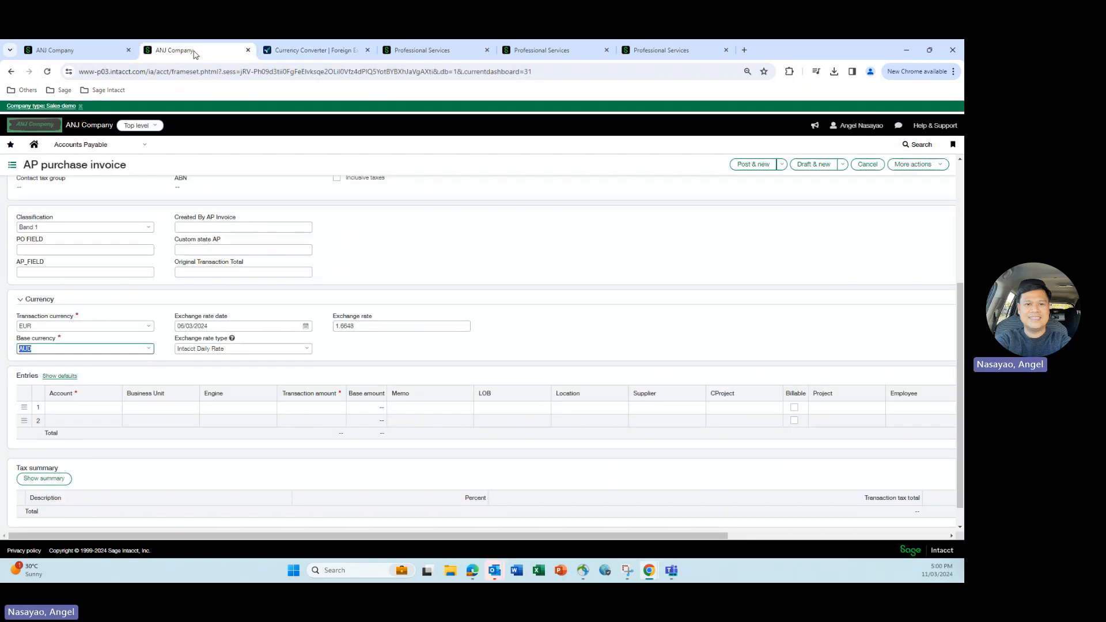
# - Compare OANDA's average EUR to AUD ask rate for 5 March 2024 with the exchange rate on the AP purchase invoice
pyautogui.click(296, 50)
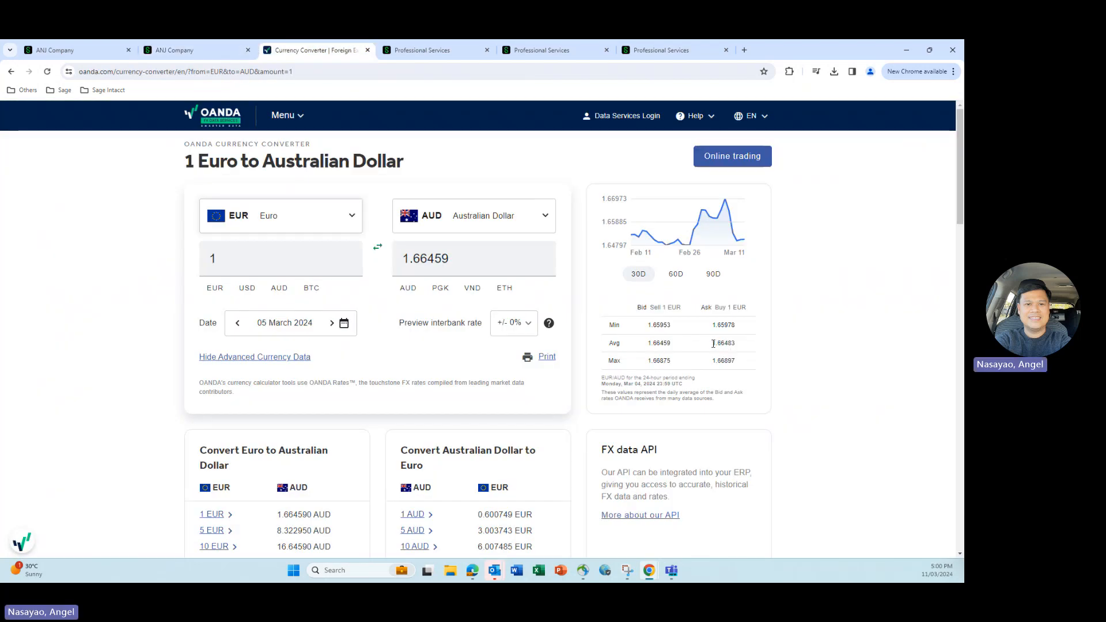
pyautogui.moveTo(714, 344); pyautogui.dragTo(738, 345)
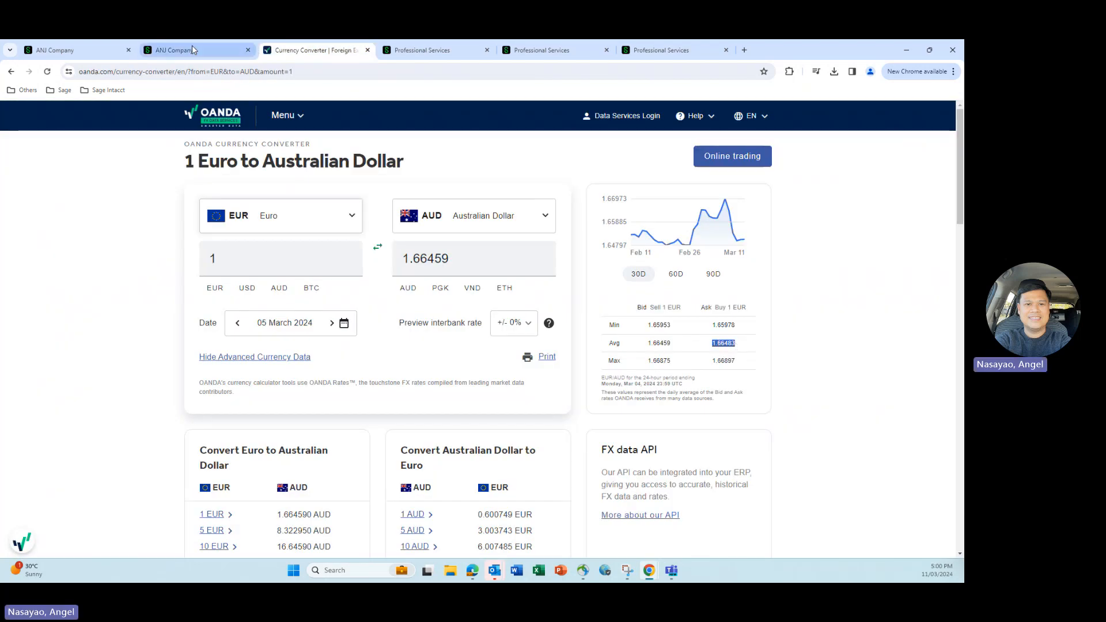
pyautogui.click(192, 50)
pyautogui.click(361, 327)
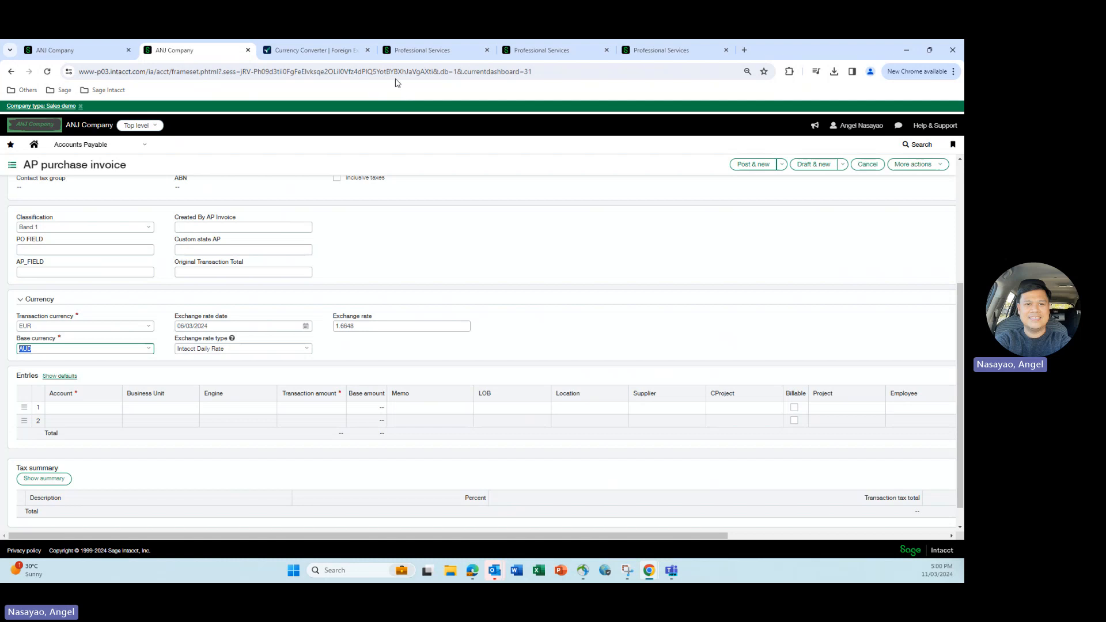
# - Check the Intacct rate option under multi-currency management in the Professional Services company's General Ledger configuration
pyautogui.moveTo(401, 56)
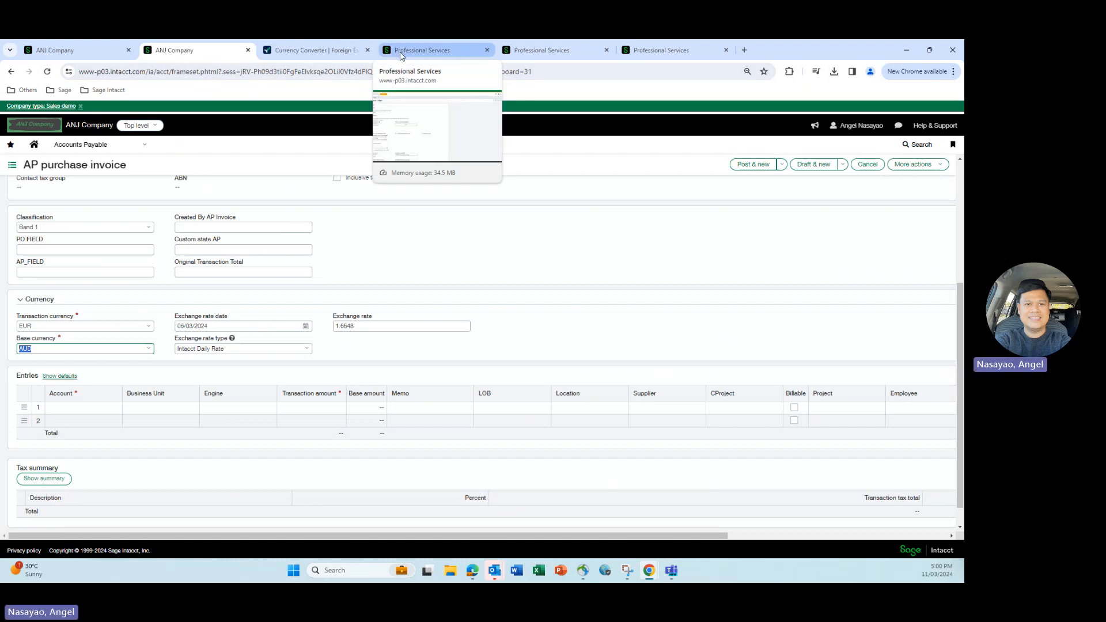
pyautogui.click(402, 56)
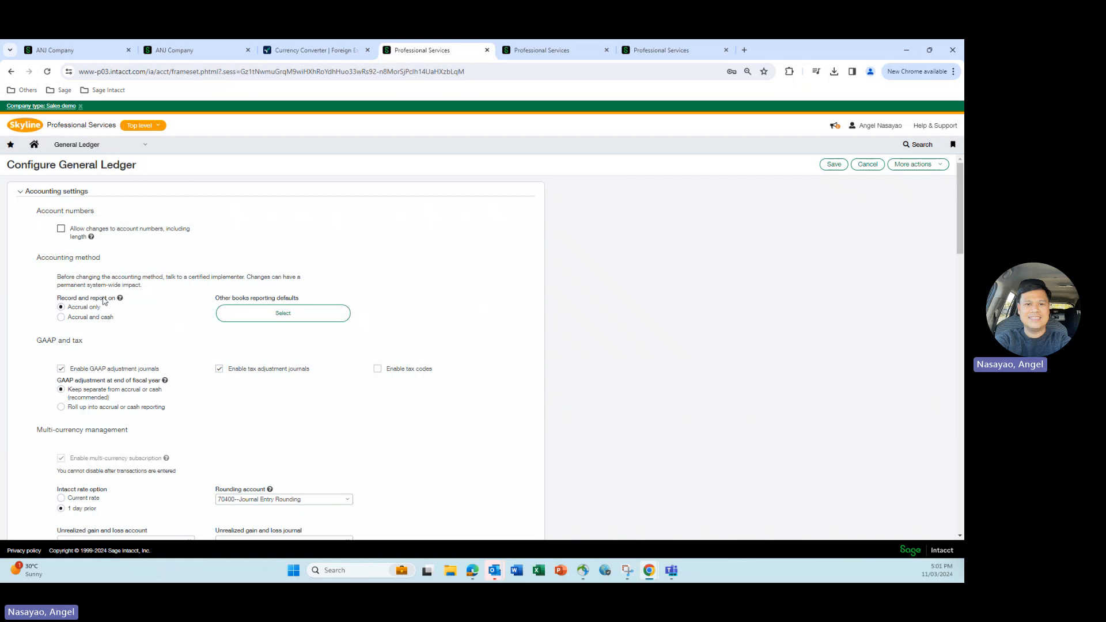
pyautogui.scroll(-2, 87, 404)
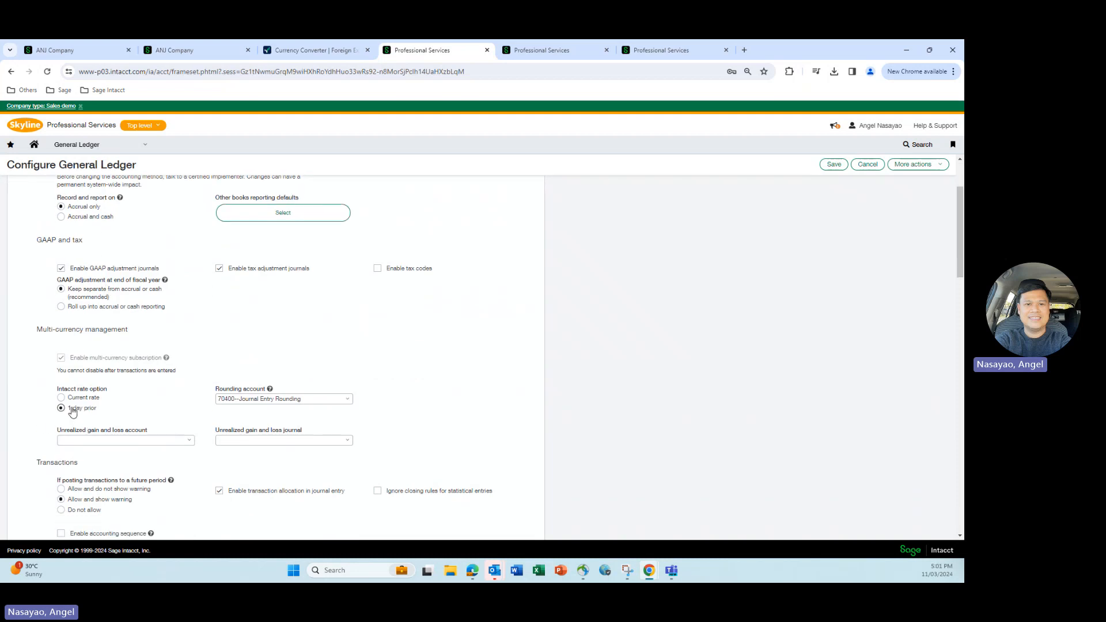
pyautogui.moveTo(72, 408); pyautogui.dragTo(106, 410)
# - Review the currency and exchange rate table in the AUKUS consolidation book's multi-currency setup
pyautogui.click(553, 50)
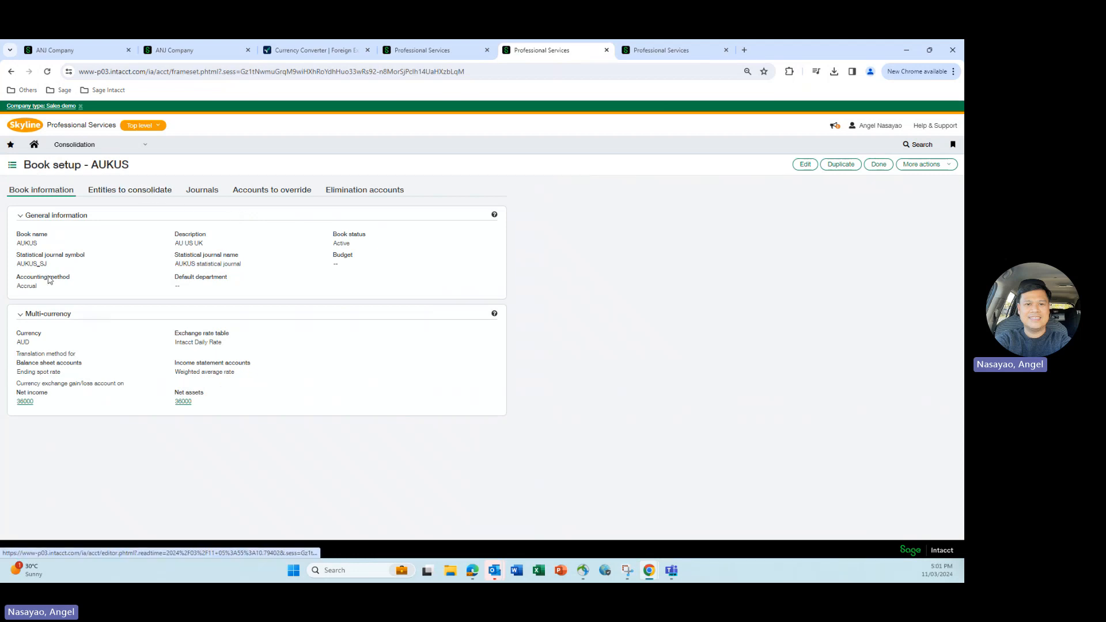
pyautogui.moveTo(31, 344); pyautogui.dragTo(14, 345)
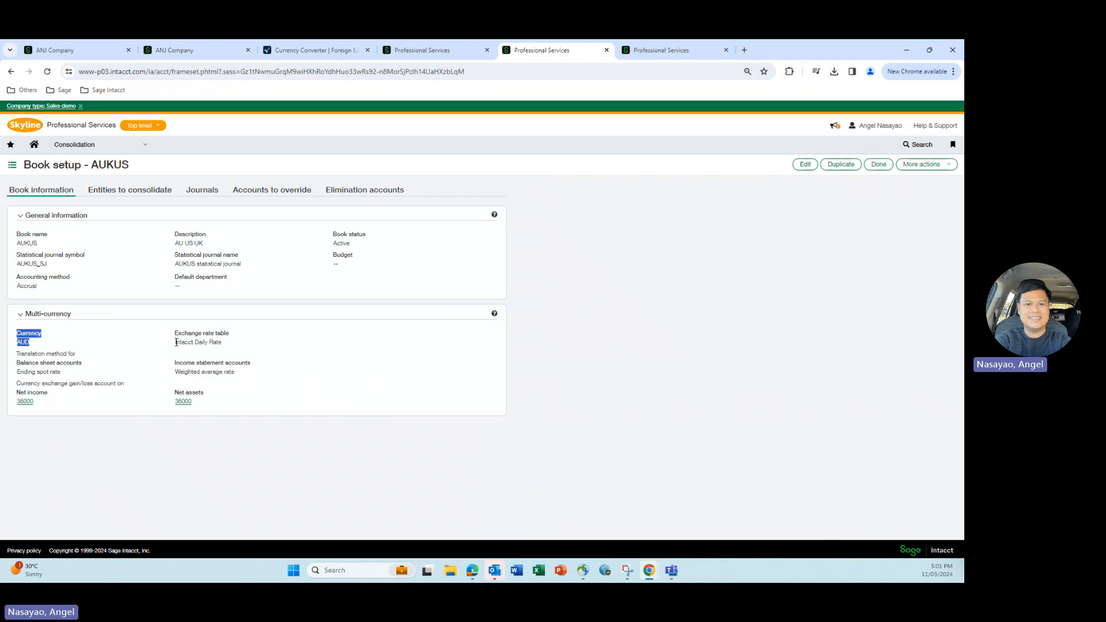
pyautogui.moveTo(176, 343); pyautogui.dragTo(232, 346)
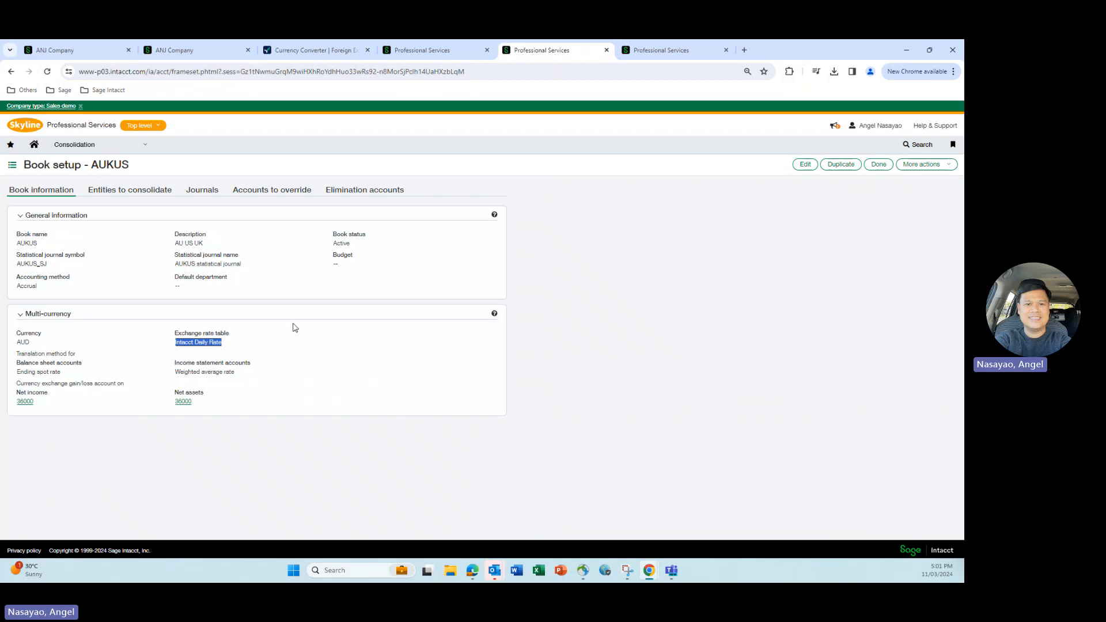
# - Open the Feb 2024 consolidation details for the AUKUS book and check the United Kingdom's ending spot rate
pyautogui.click(658, 53)
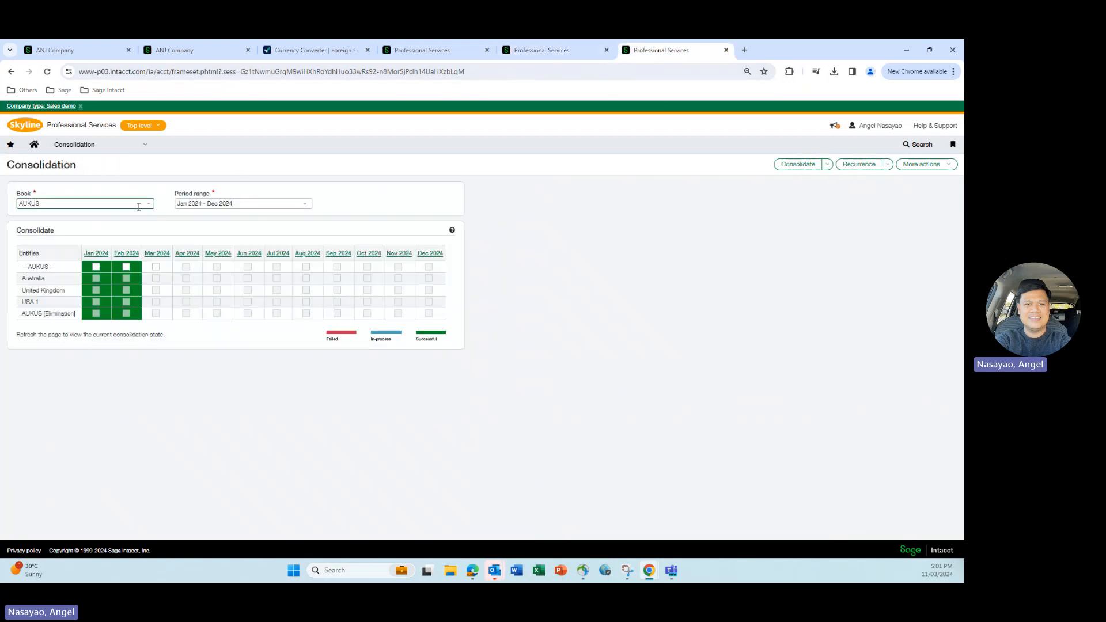
pyautogui.click(127, 254)
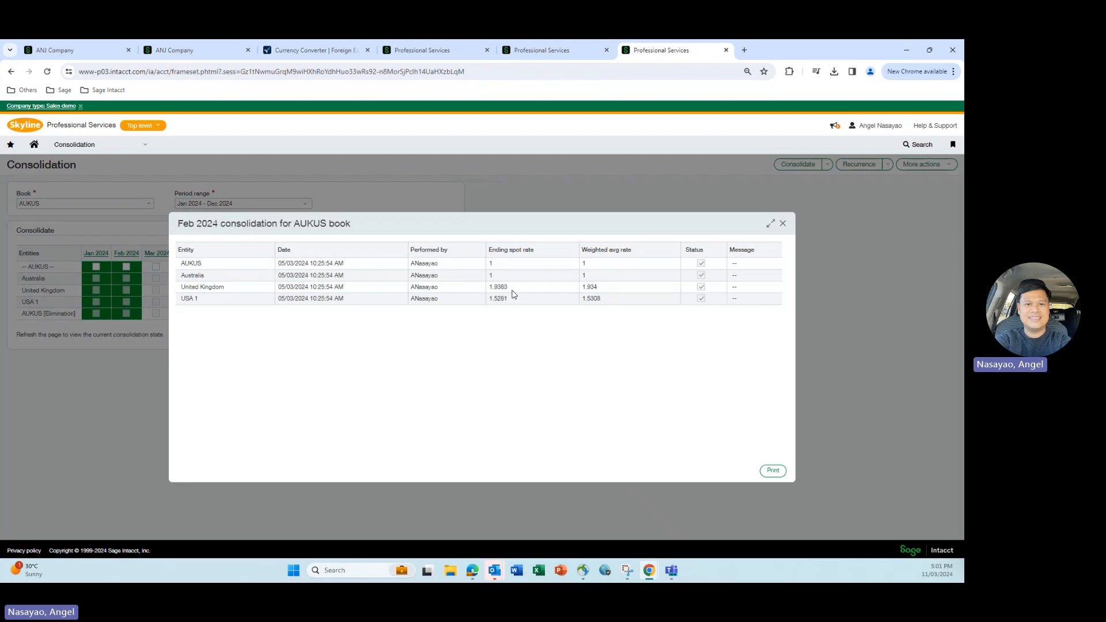
pyautogui.moveTo(511, 289); pyautogui.dragTo(491, 283)
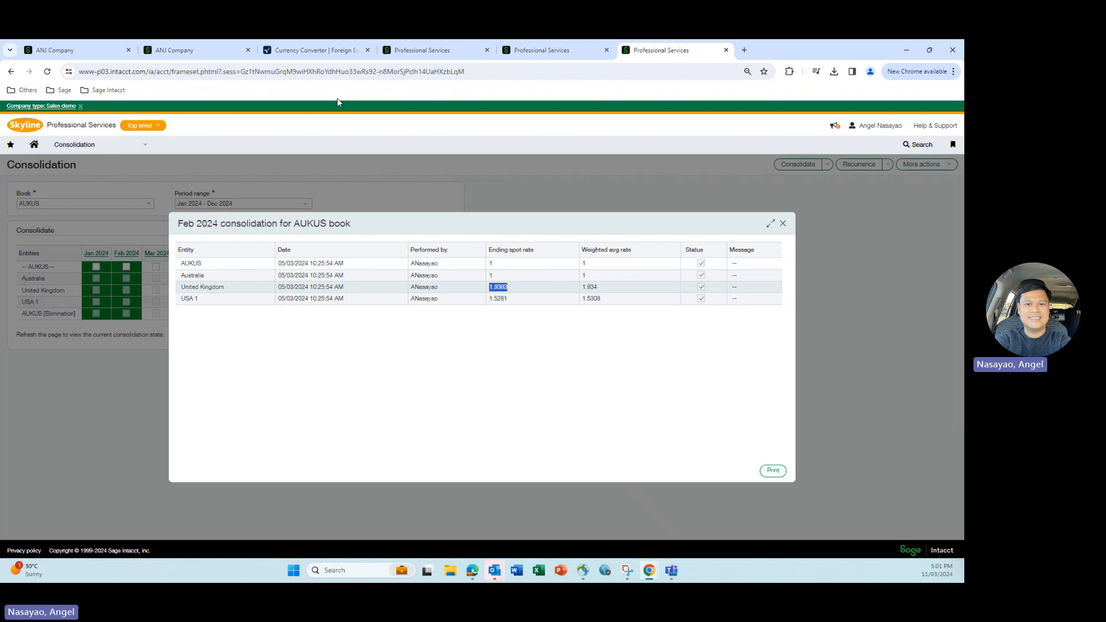
# - Set the OANDA converter to GBP (Great British Pound) against AUD for 28 February 2024
pyautogui.click(308, 51)
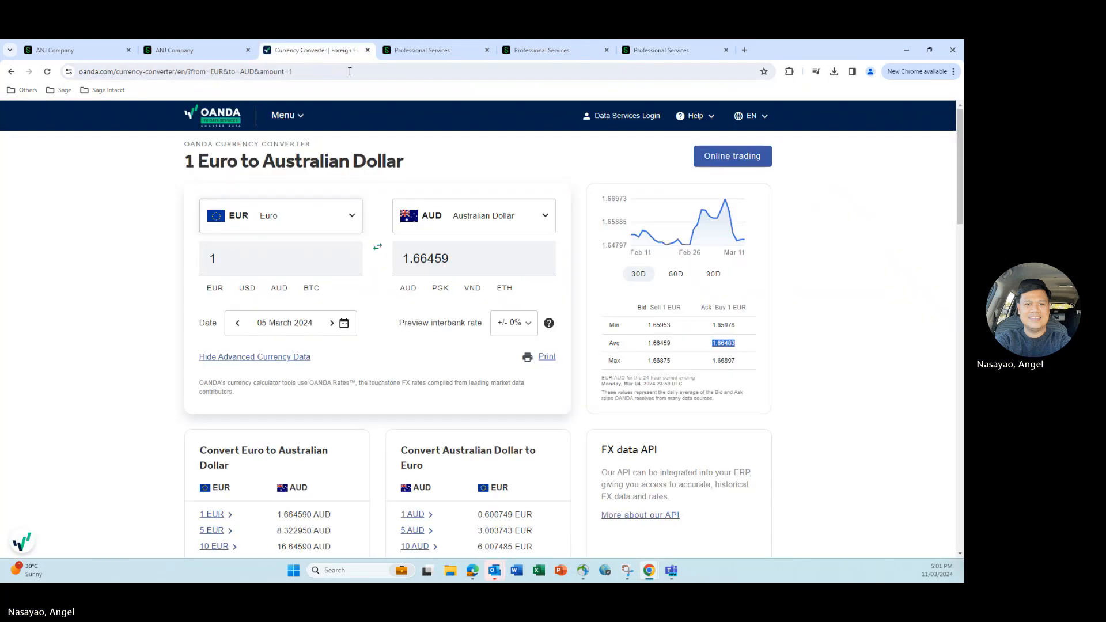
pyautogui.click(320, 216)
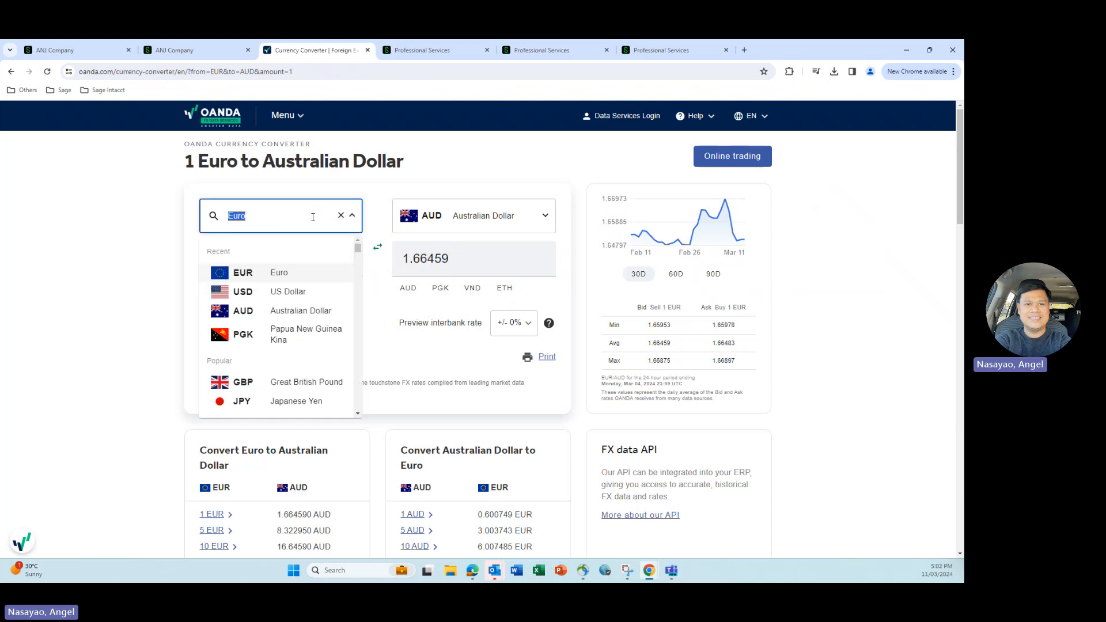
pyautogui.write('gbp')
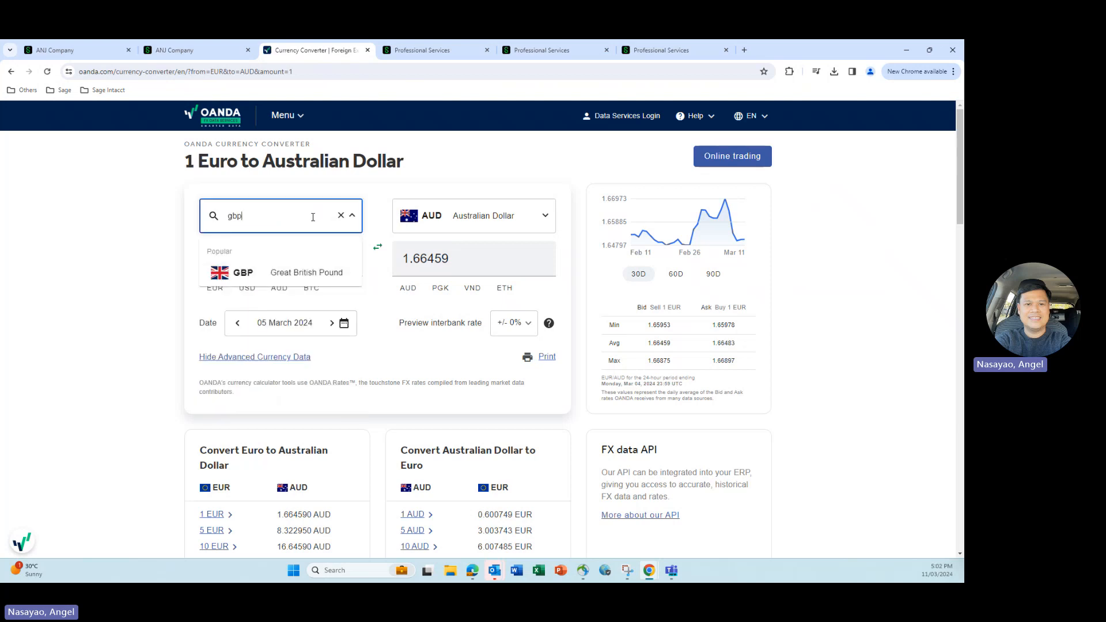
pyautogui.click(304, 269)
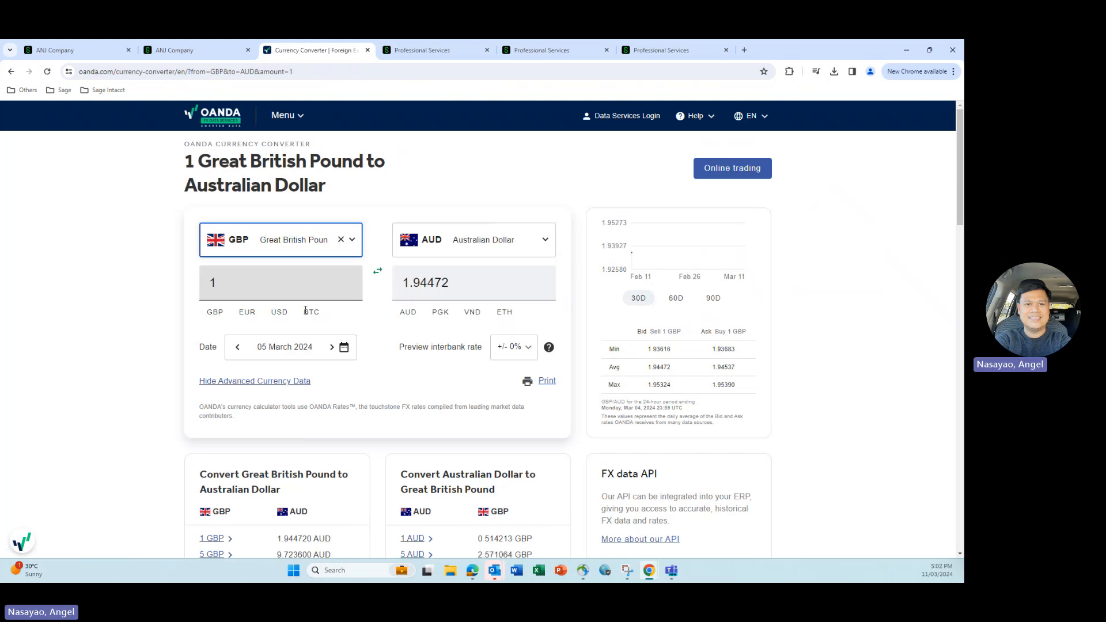
pyautogui.click(344, 347)
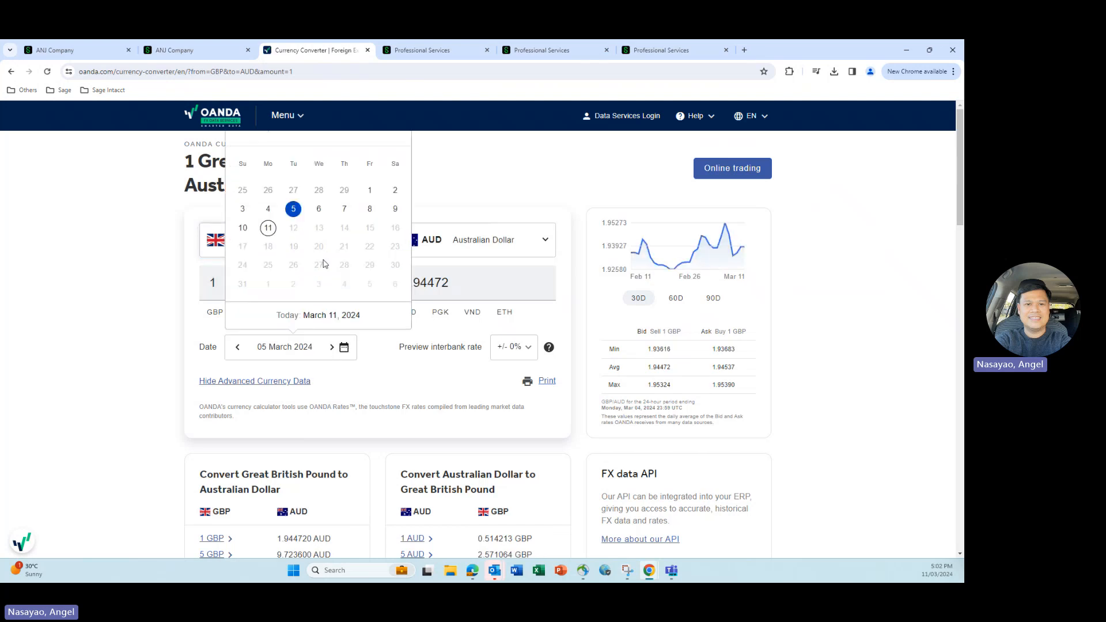
pyautogui.click(319, 191)
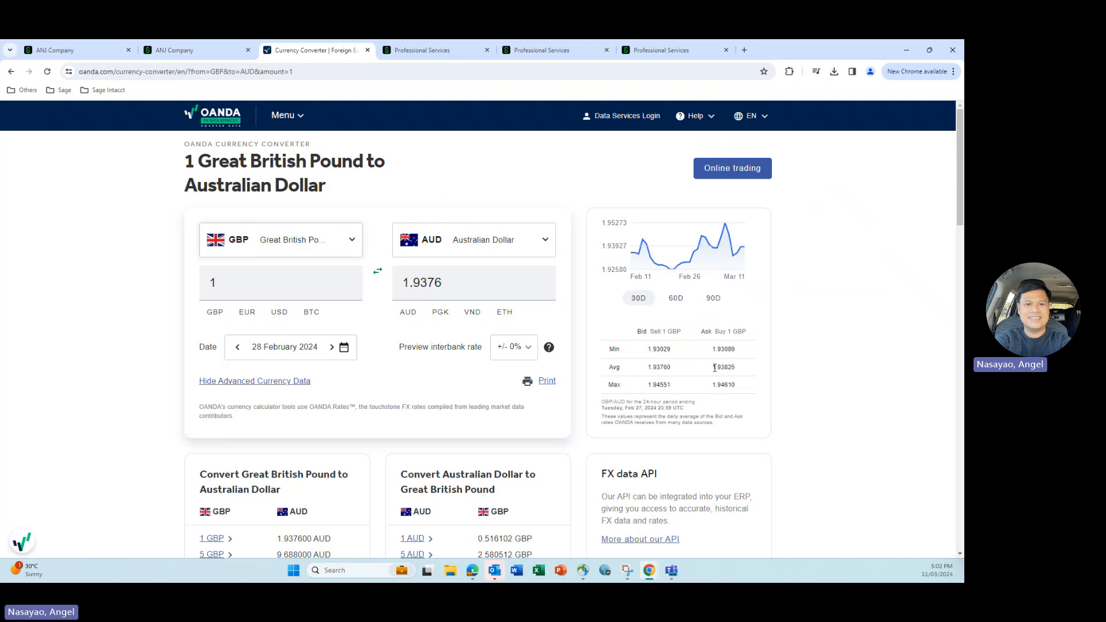
# - Compare OANDA's average GBP ask rate with the United Kingdom's February ending spot rate and recheck the Intacct rate option
pyautogui.moveTo(714, 368); pyautogui.dragTo(733, 366)
pyautogui.click(642, 50)
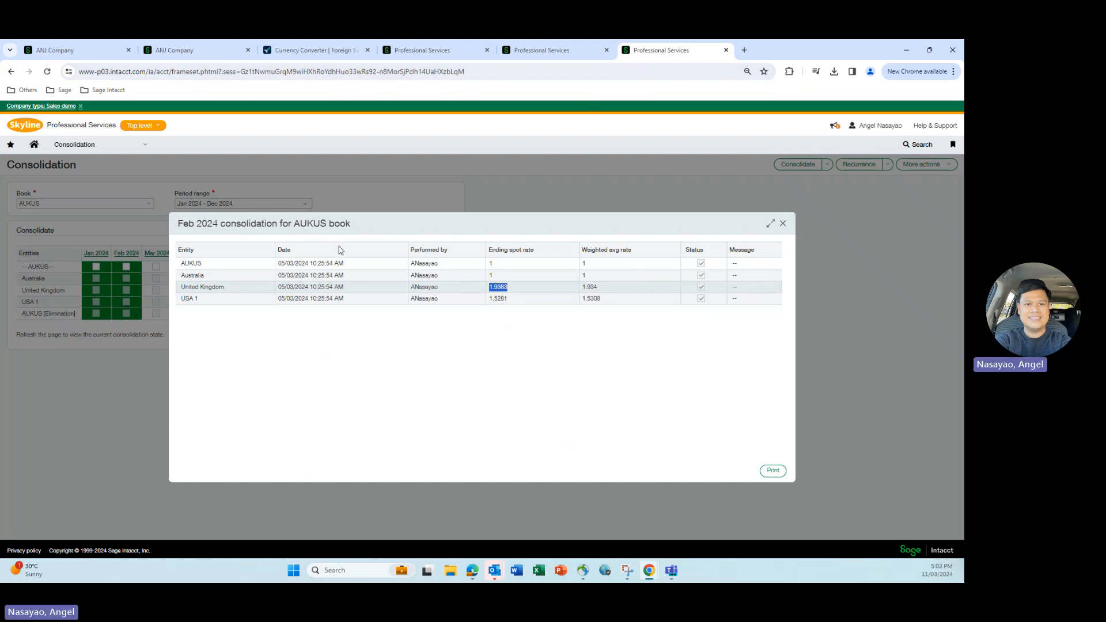
pyautogui.click(324, 52)
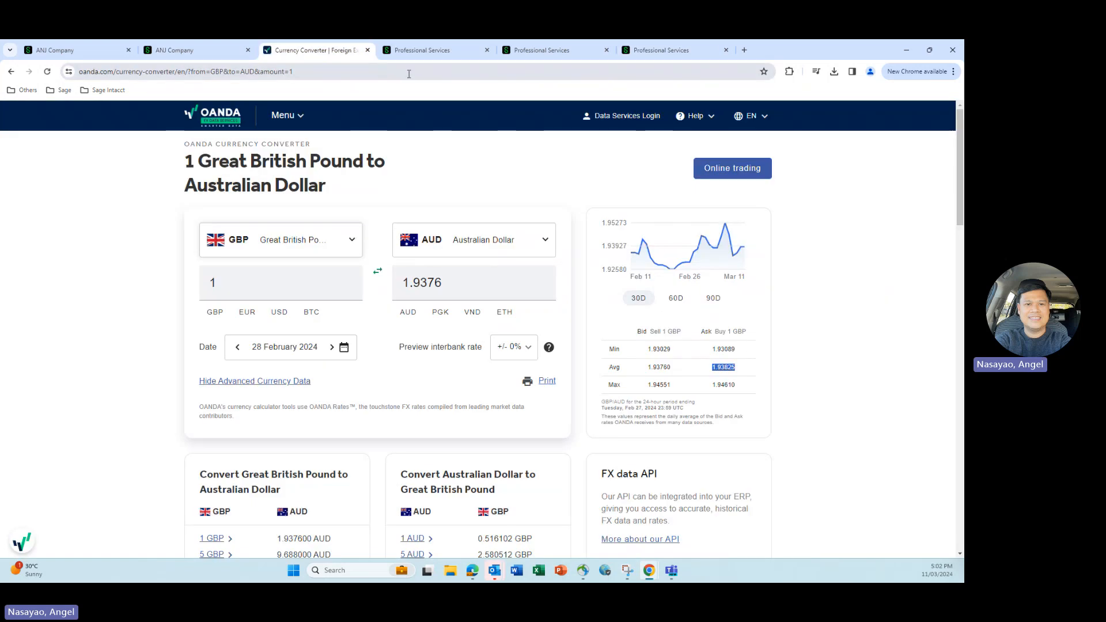
pyautogui.click(399, 49)
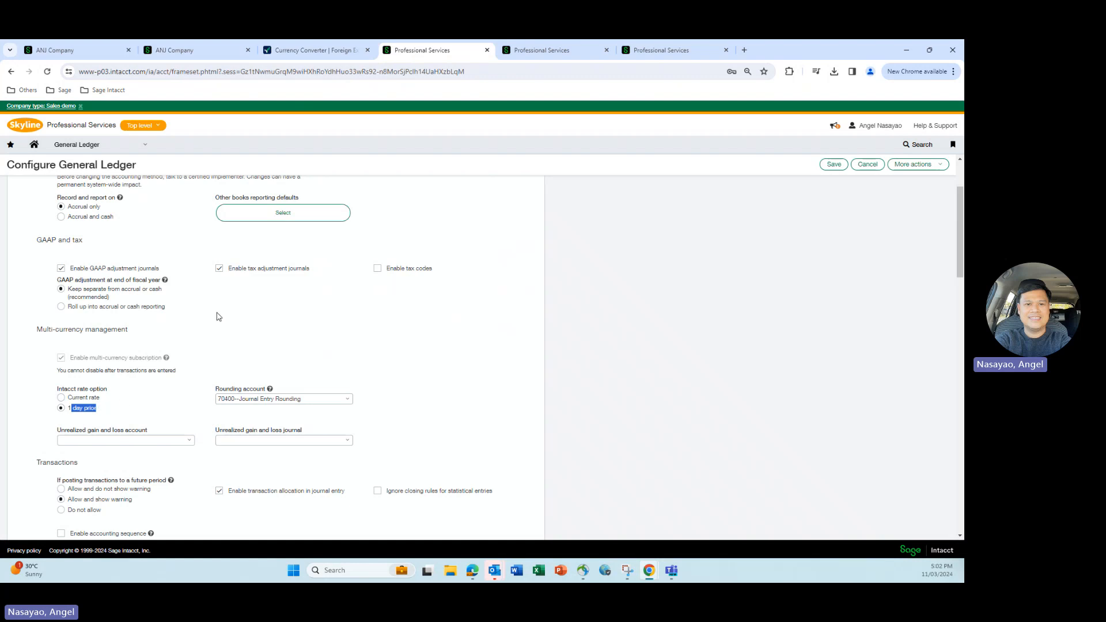
pyautogui.click(315, 52)
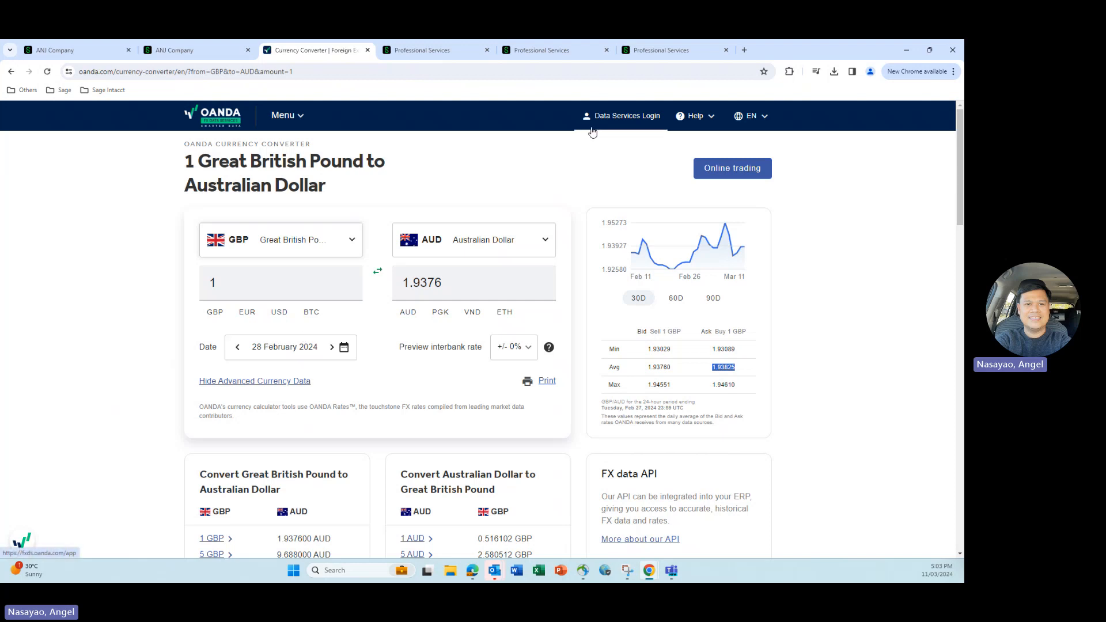
pyautogui.click(651, 50)
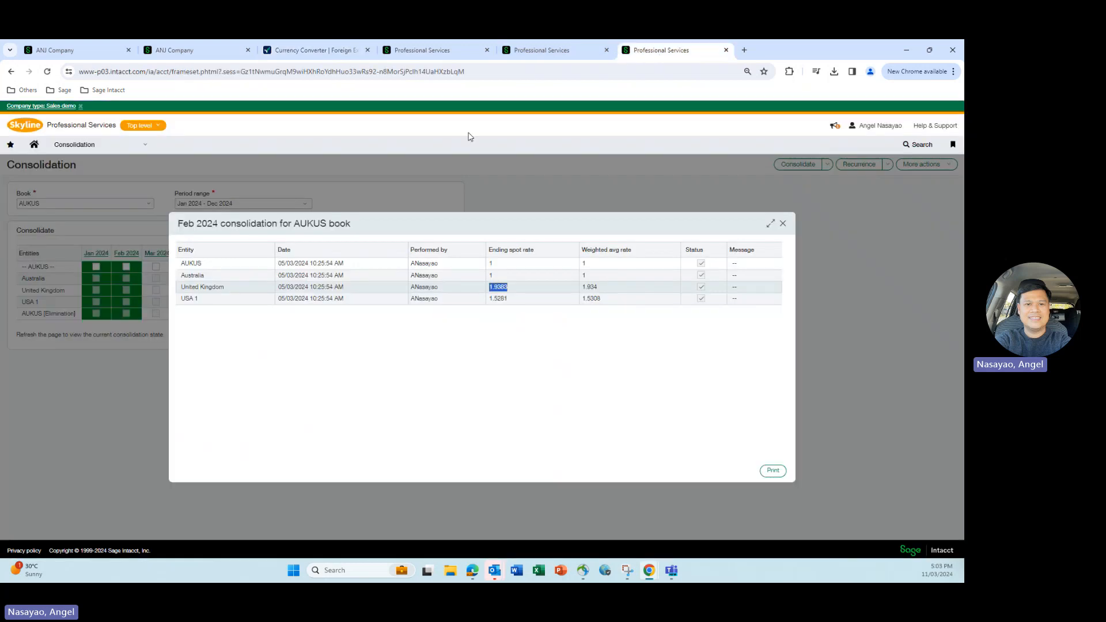
# - Close the February details, open the Jan 2024 consolidation details for AUKUS, and check USA 1's ending spot rate
pyautogui.click(782, 223)
pyautogui.click(95, 253)
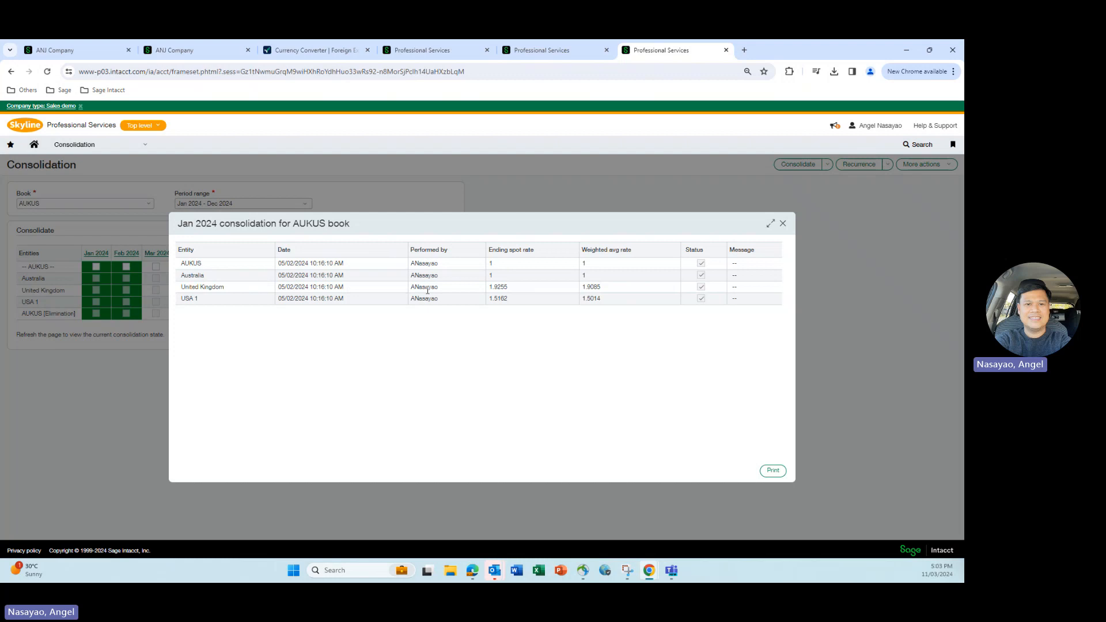
pyautogui.moveTo(490, 298); pyautogui.dragTo(510, 298)
# - Change the OANDA source currency to USD (US Dollar) and compare its average ask rate with USA 1's ending spot rate
pyautogui.click(310, 52)
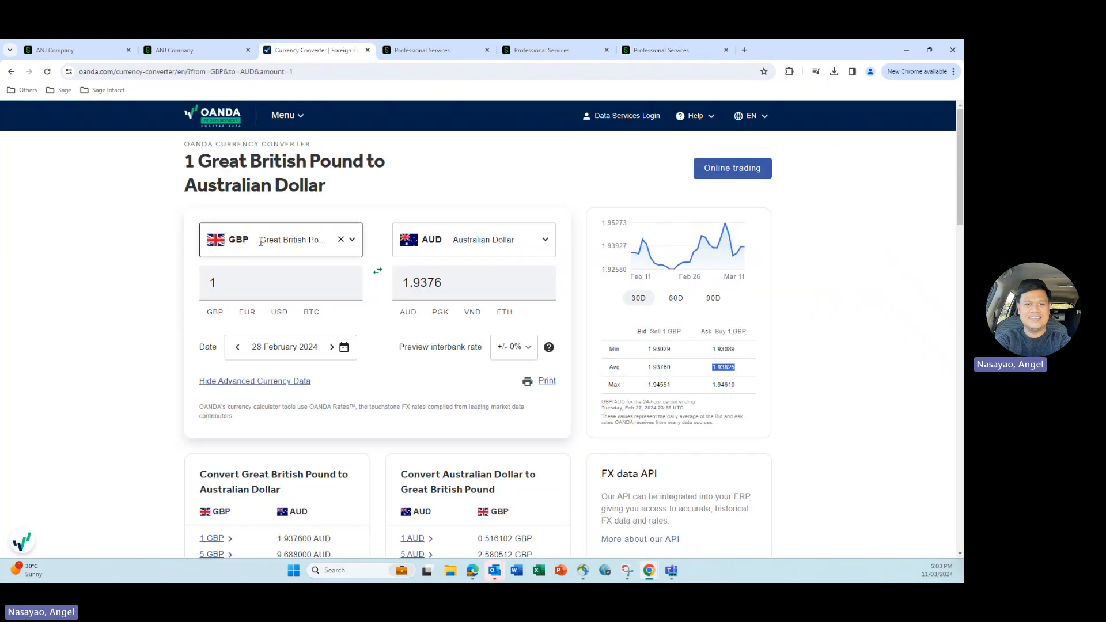
pyautogui.click(261, 241)
pyautogui.write('usd')
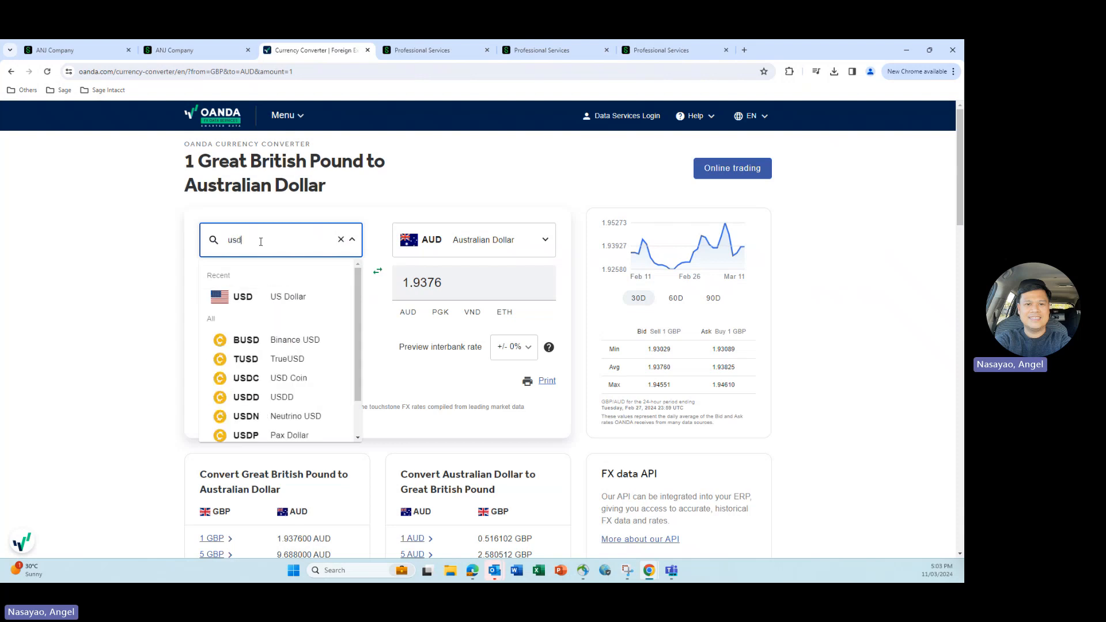
pyautogui.click(286, 296)
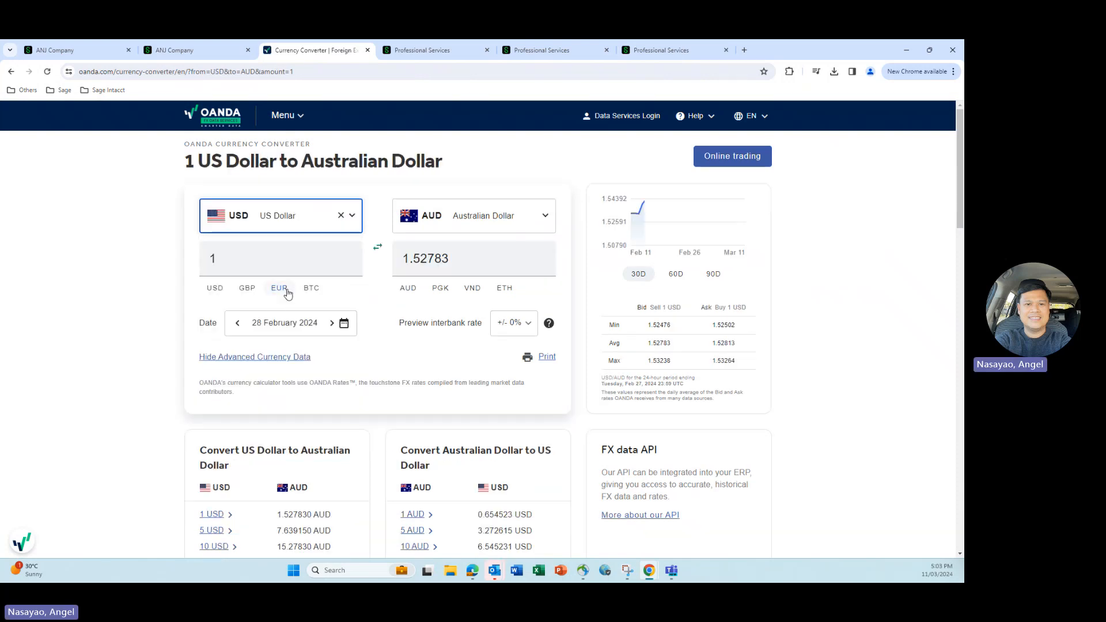
pyautogui.moveTo(712, 344); pyautogui.dragTo(734, 344)
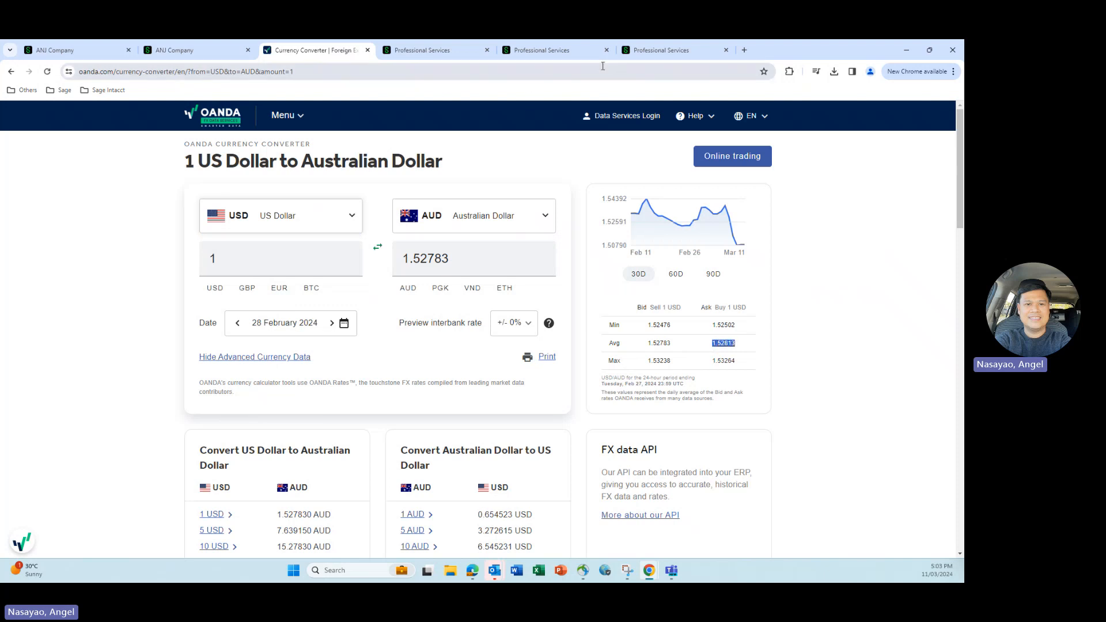
pyautogui.click(662, 51)
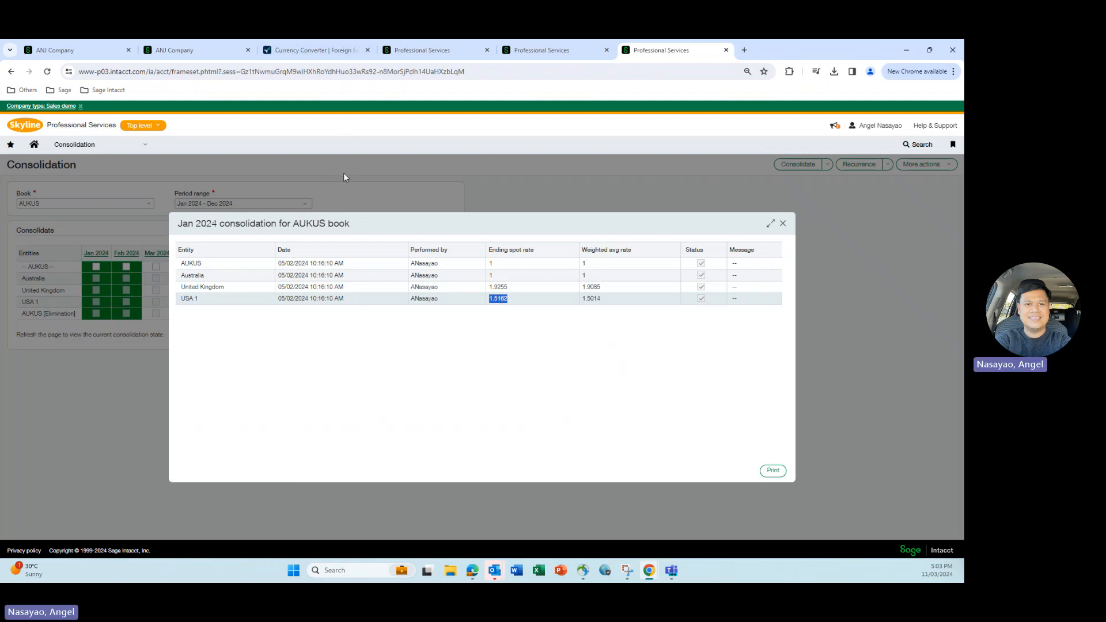
# - Set the OANDA converter's date to 30 January 2024 and compare its average USD ask rate with USA 1's January ending spot rate
pyautogui.click(317, 50)
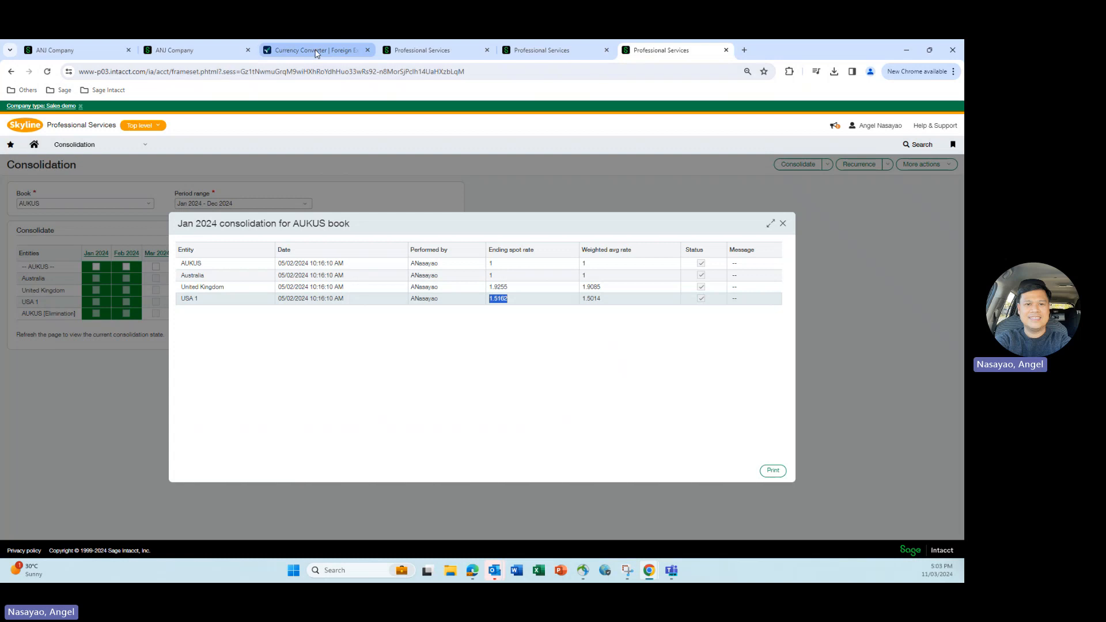
pyautogui.click(344, 322)
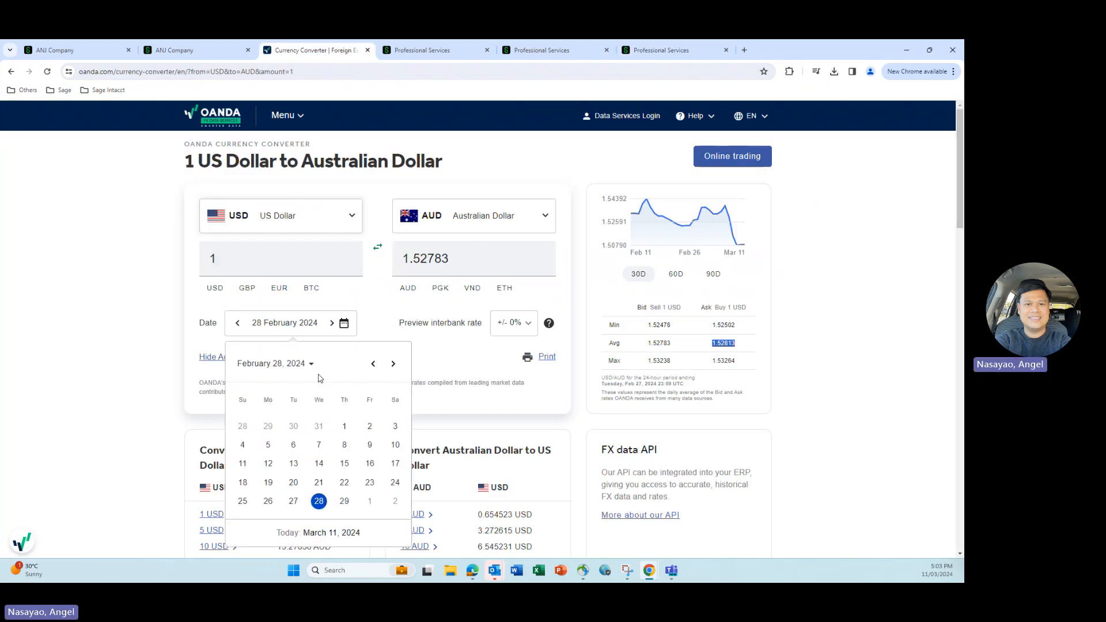
pyautogui.click(373, 365)
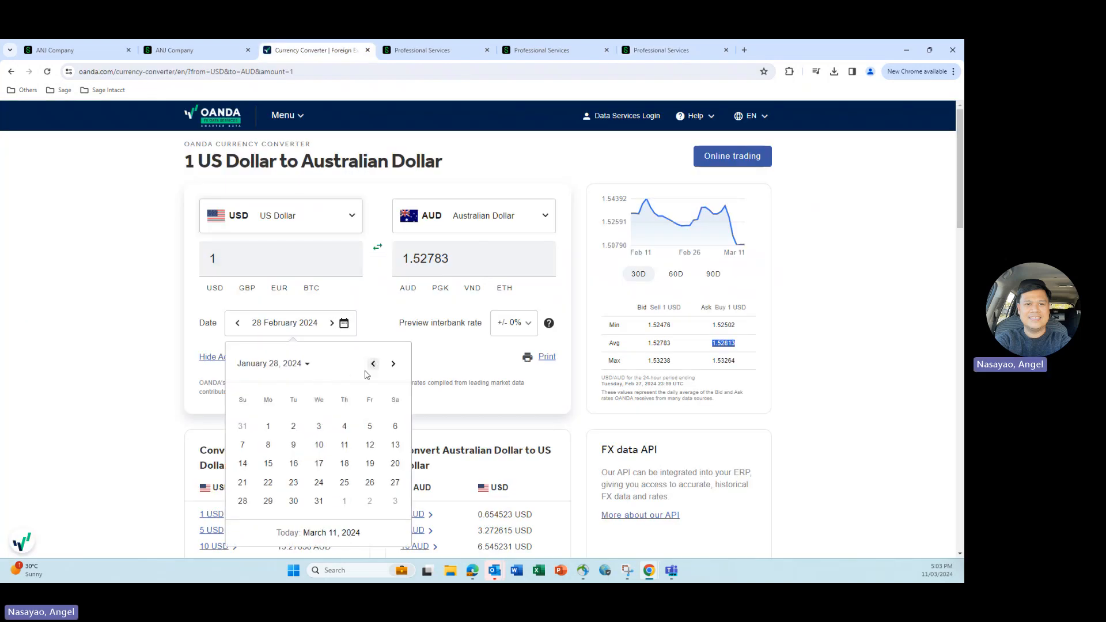
pyautogui.click(293, 502)
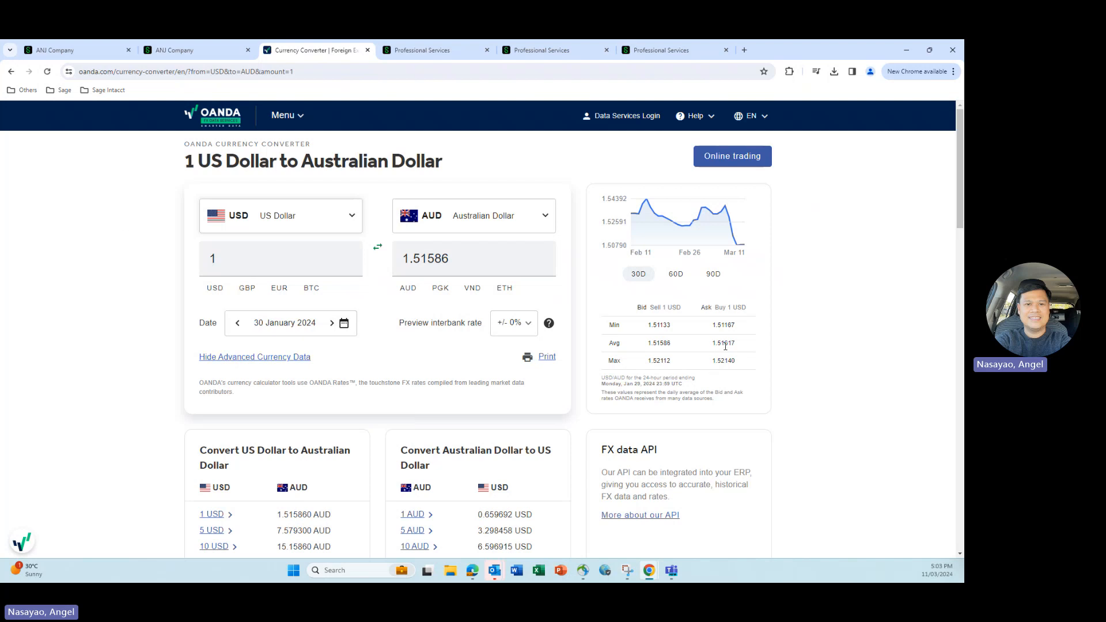
pyautogui.click(677, 52)
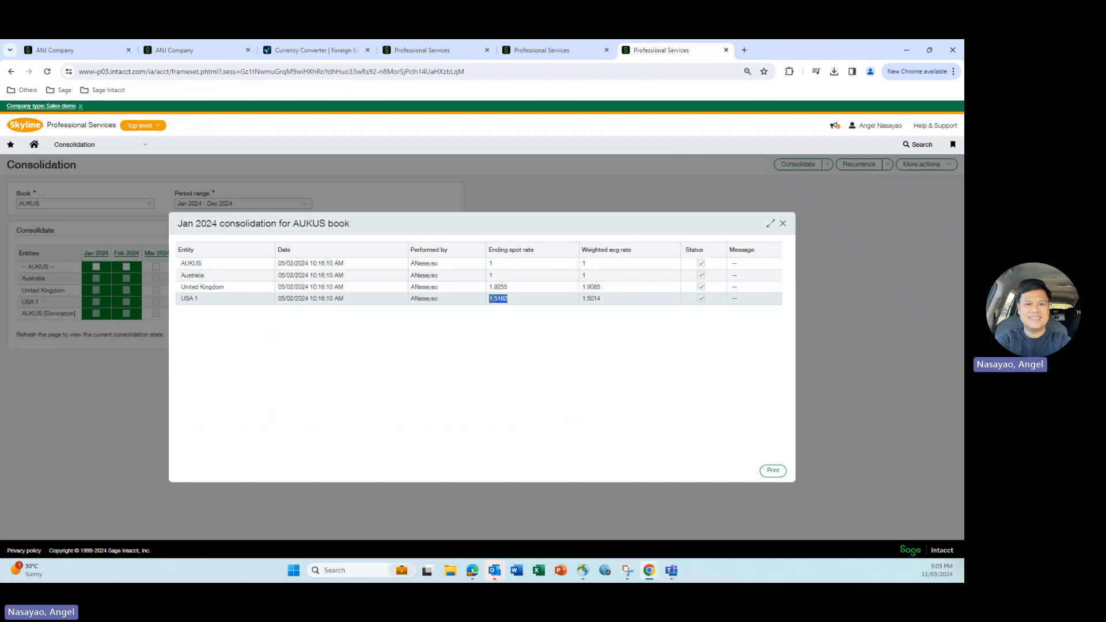
pyautogui.click(322, 53)
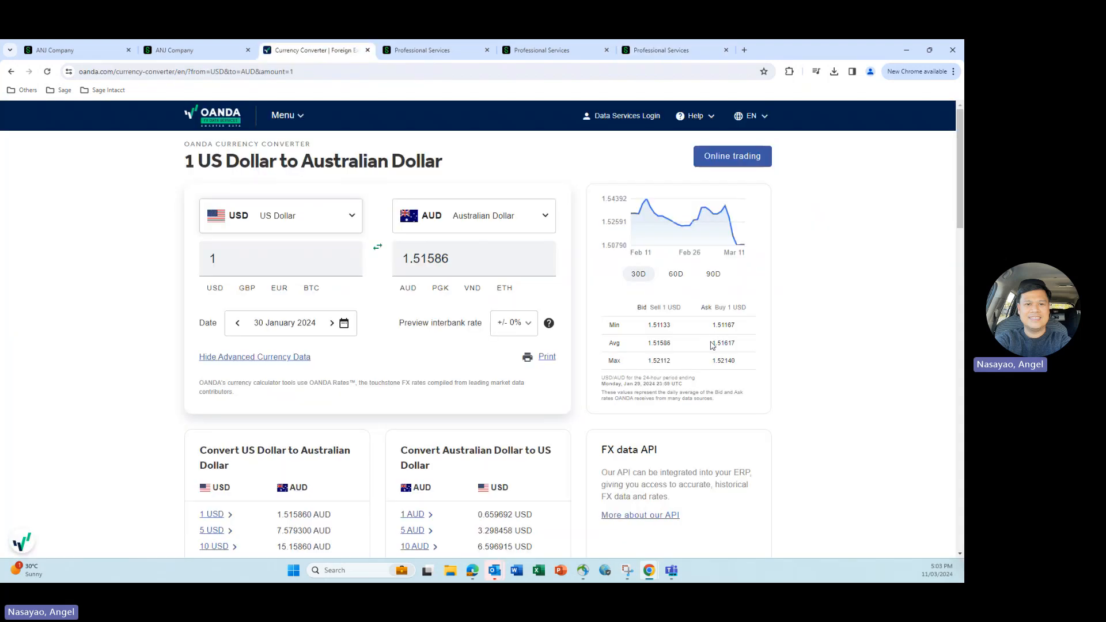
# - Highlight OANDA's average USD ask rate, check it against USA 1's January ending spot rate, and close the Jan 2024 consolidation details
pyautogui.moveTo(712, 345); pyautogui.dragTo(749, 345)
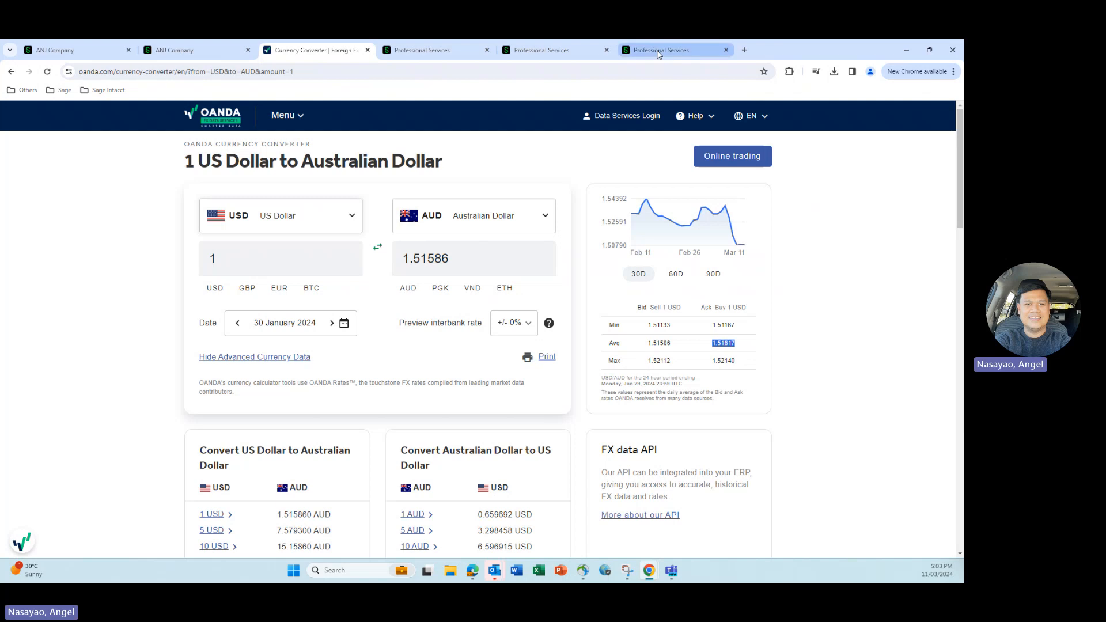
pyautogui.click(663, 50)
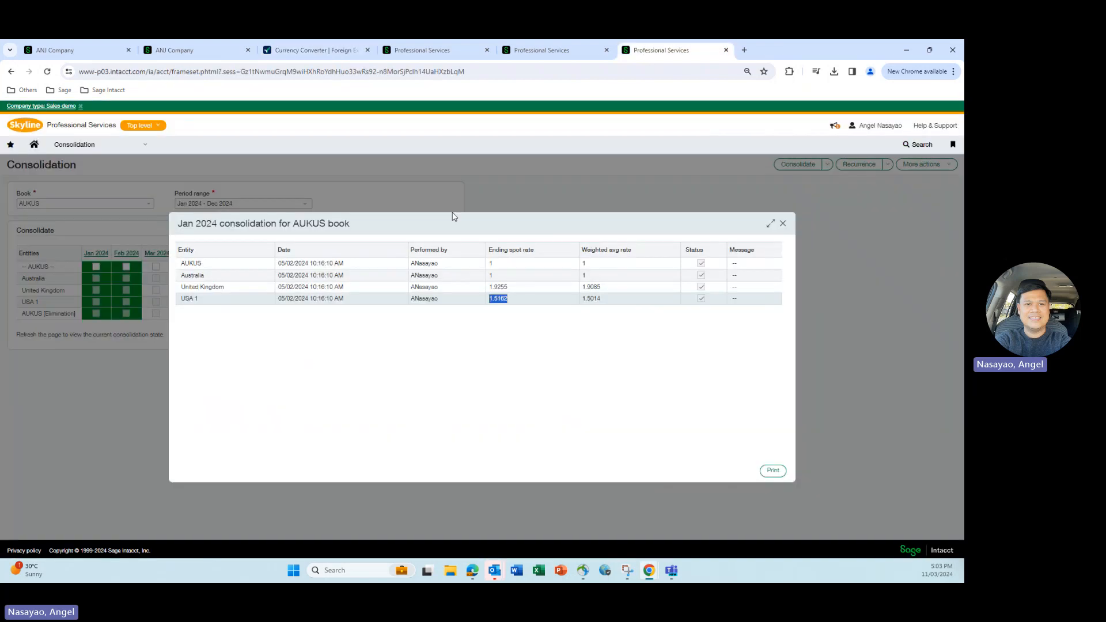
pyautogui.click(782, 223)
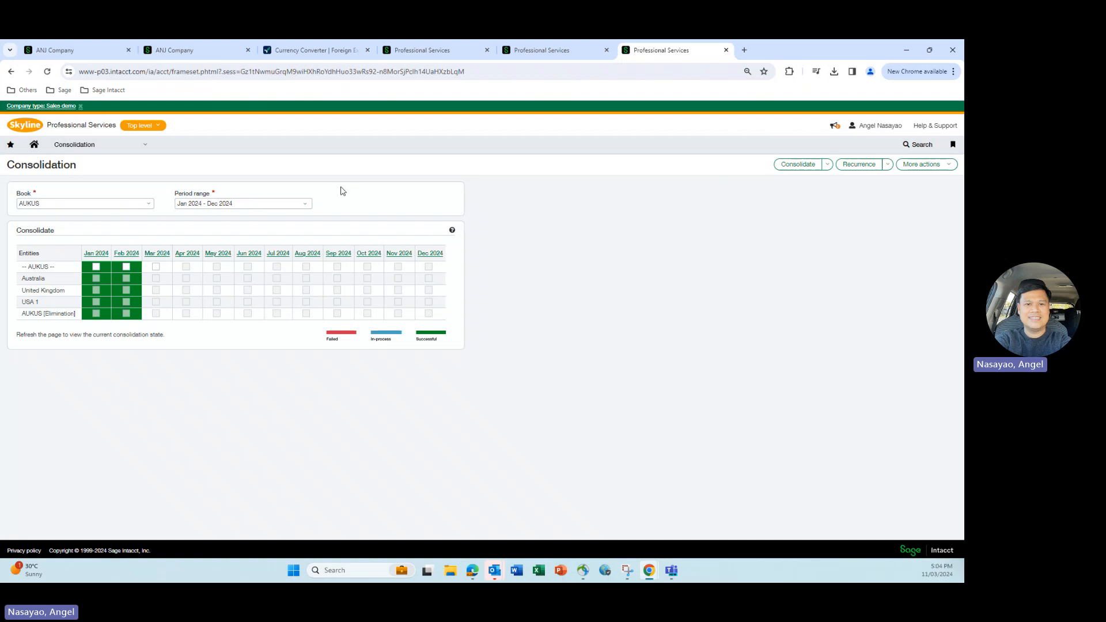
# - Review the AP purchase invoice's Intacct Daily Rate currency settings and highlight the average ask rate in OANDA's USD to AUD table
pyautogui.click(187, 52)
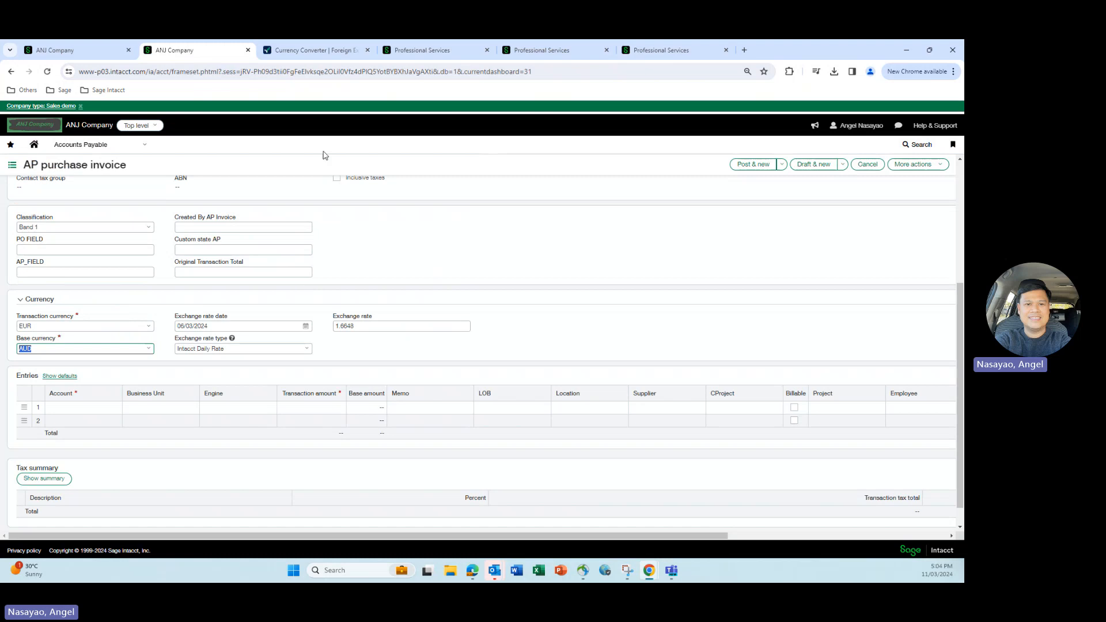
pyautogui.click(303, 52)
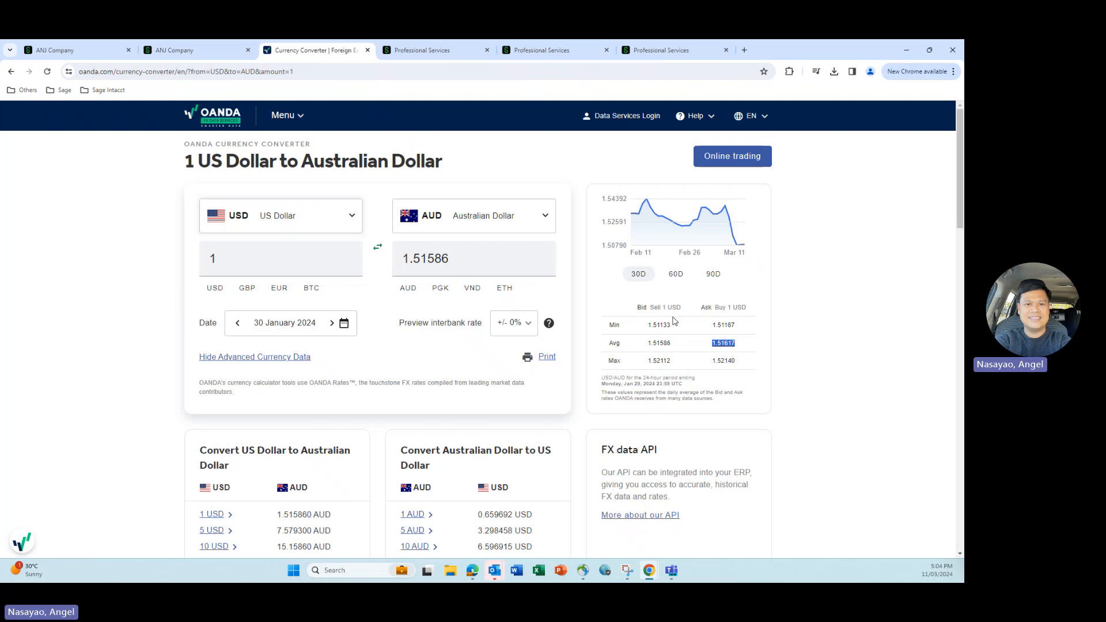
pyautogui.click(848, 302)
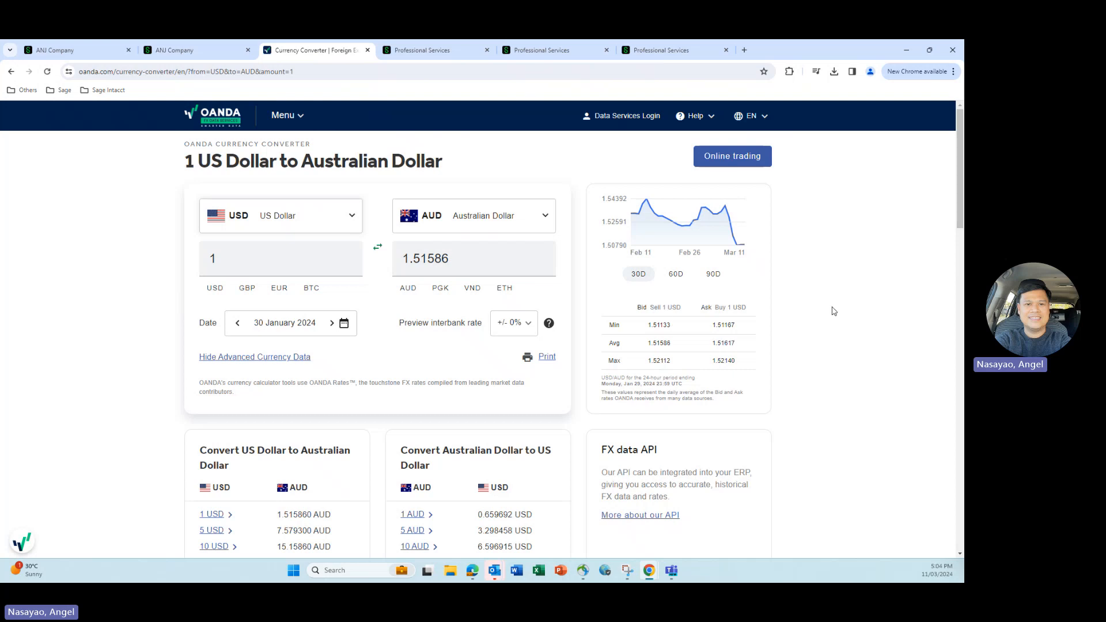
pyautogui.doubleClick(612, 344)
pyautogui.moveTo(714, 343); pyautogui.dragTo(744, 345)
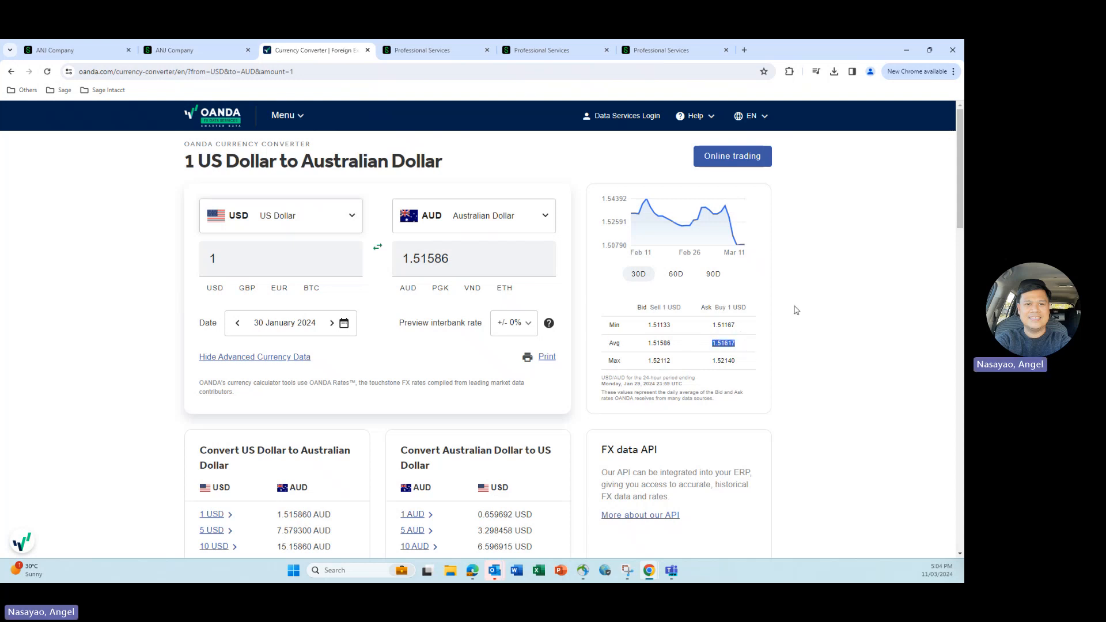